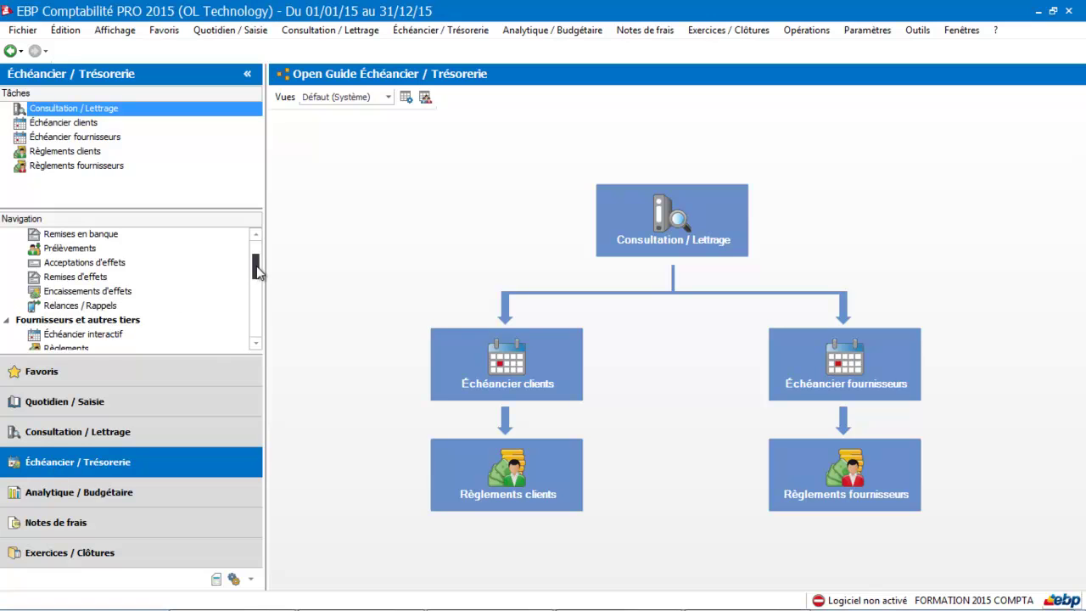
# - Add a new bank-statement posting criterion in Critères de comptabilisation with *EDF as the main criterion
pyautogui.moveTo(257, 270); pyautogui.dragTo(254, 309)
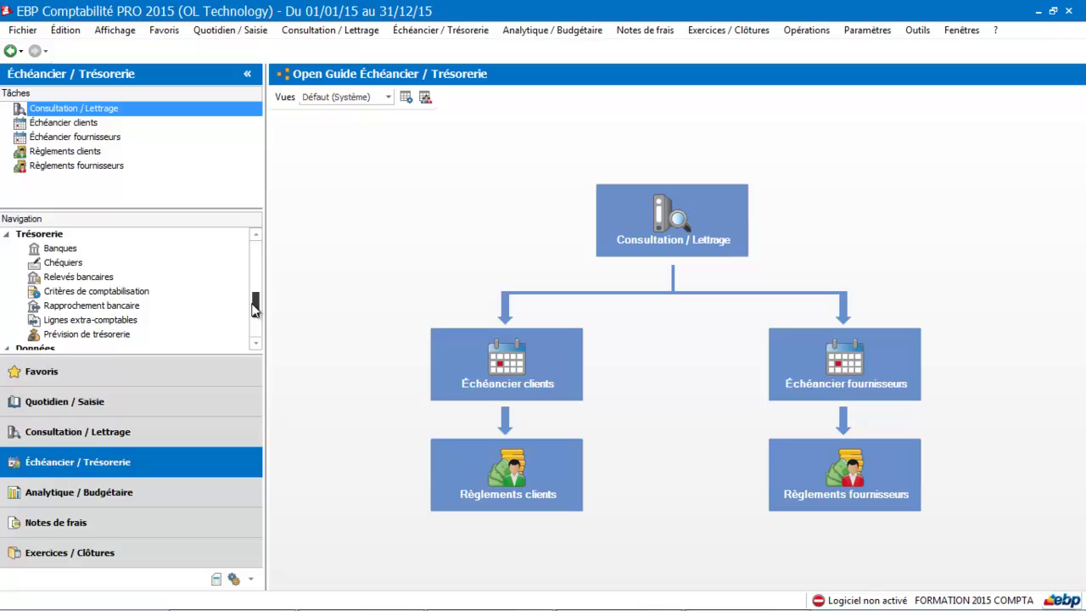
pyautogui.click(94, 292)
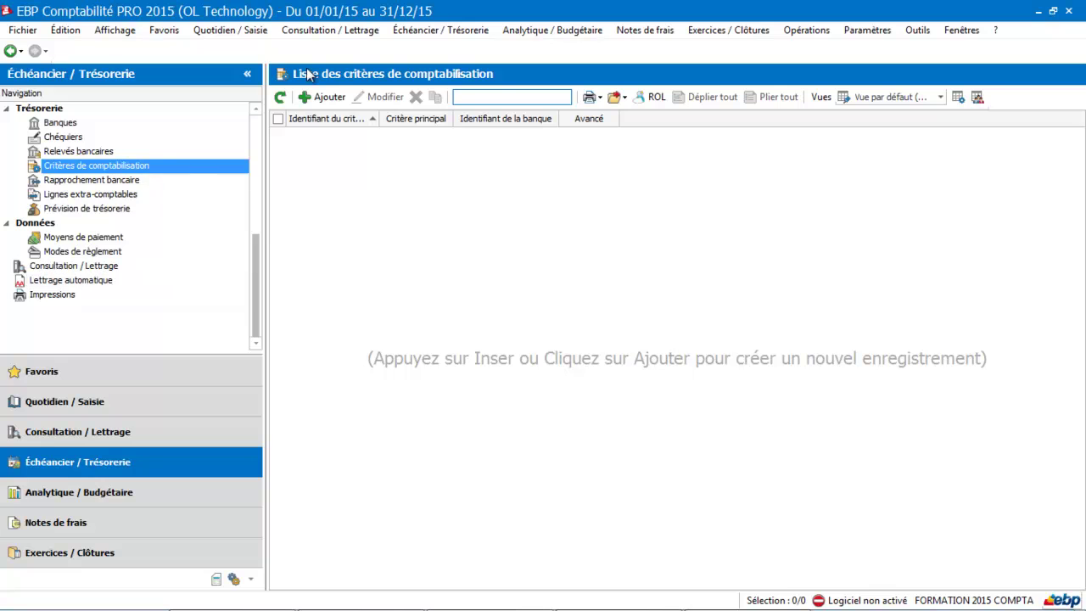
pyautogui.click(328, 98)
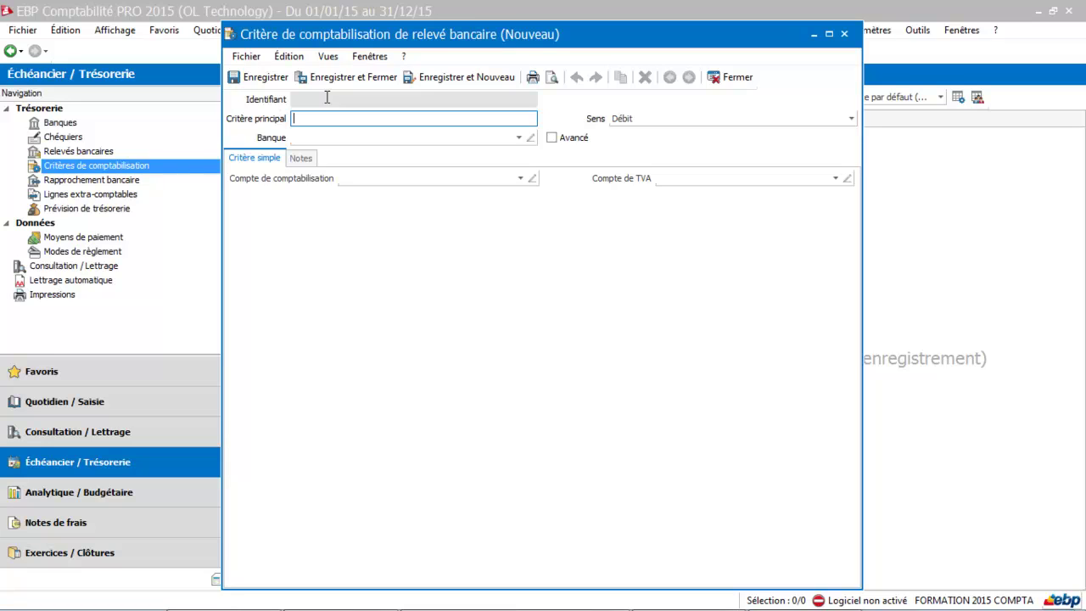
pyautogui.write('*EDF')
pyautogui.press('Tab')
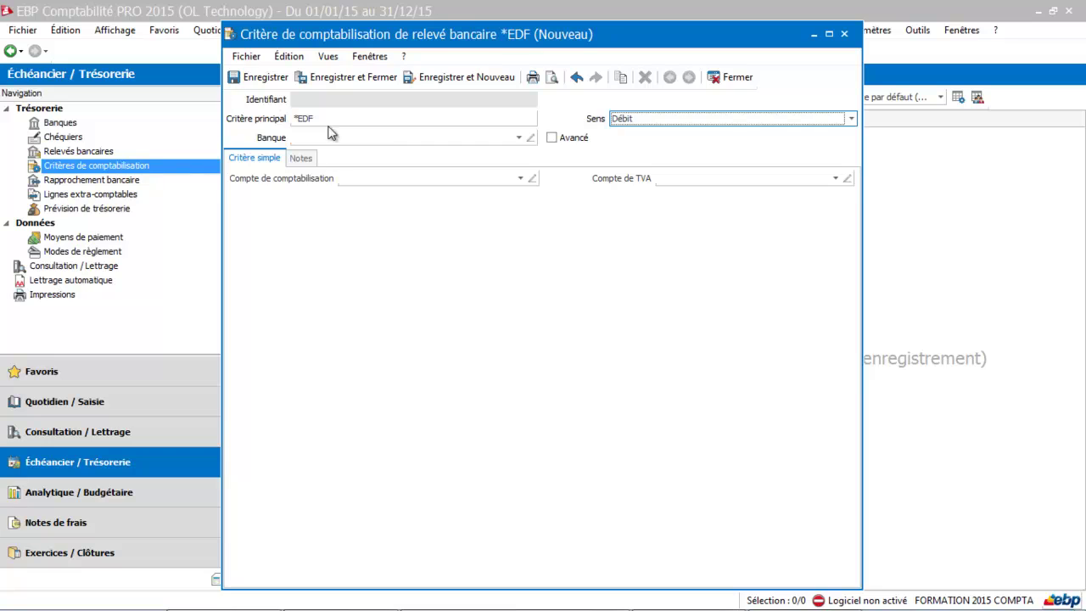
# - Set the *EDF criterion's direction to Crédit and assign it to bank BP
pyautogui.click(639, 118)
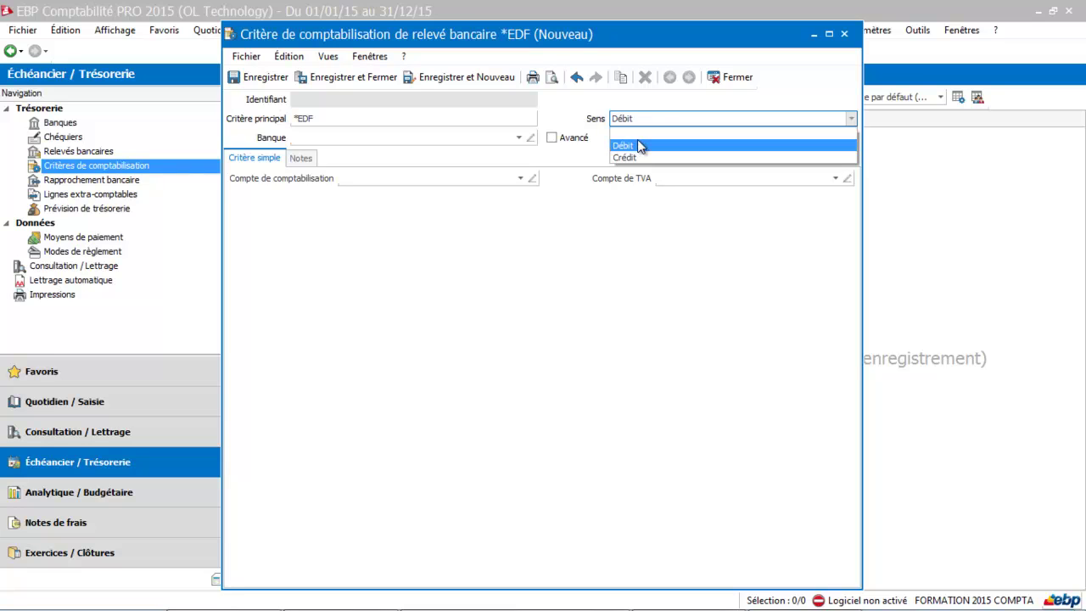
pyautogui.click(637, 153)
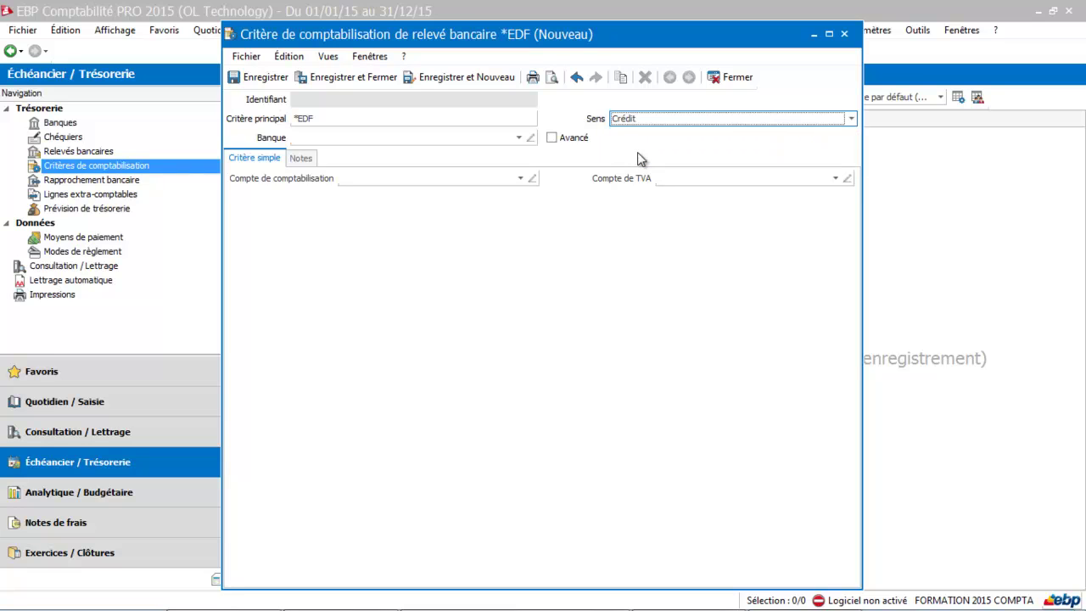
pyautogui.click(428, 135)
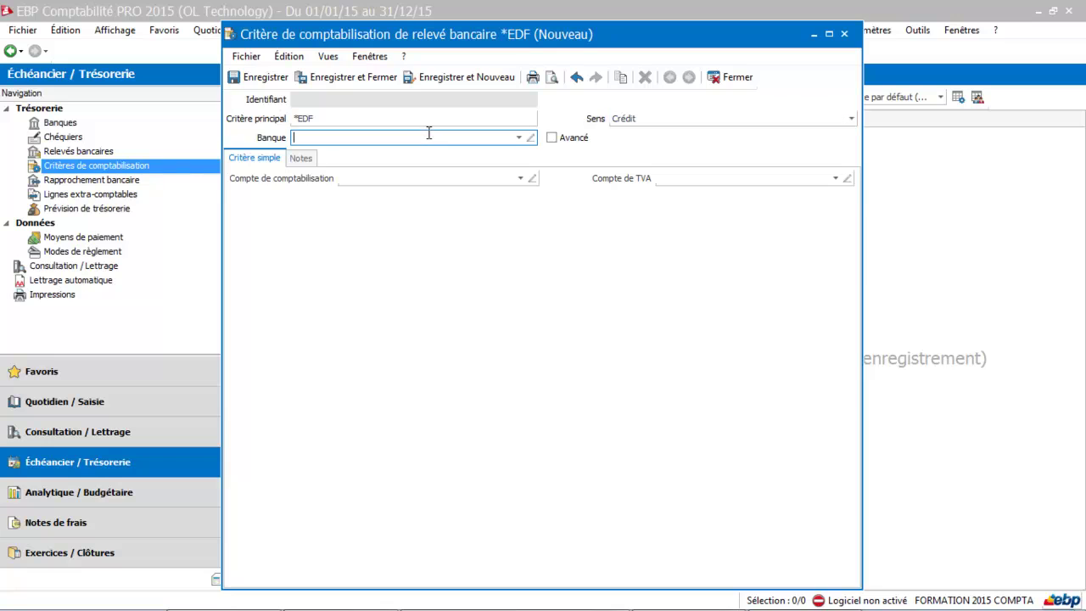
pyautogui.click(519, 137)
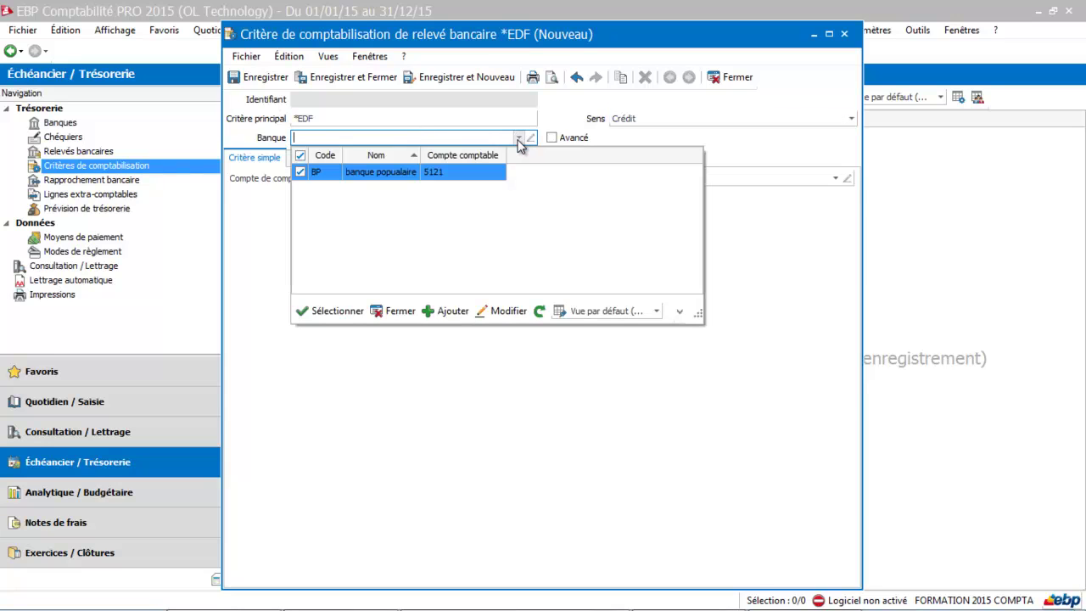
pyautogui.click(401, 174)
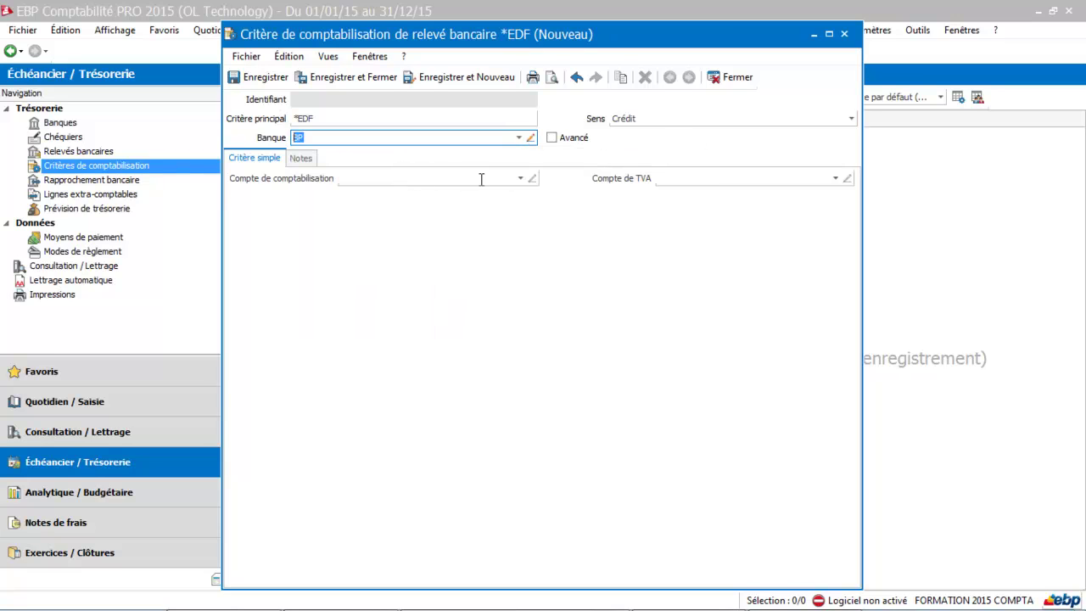
# - Create supplier account 401EDF titled edf as the posting account of the *EDF criterion, then save and close the criterion
pyautogui.click(522, 180)
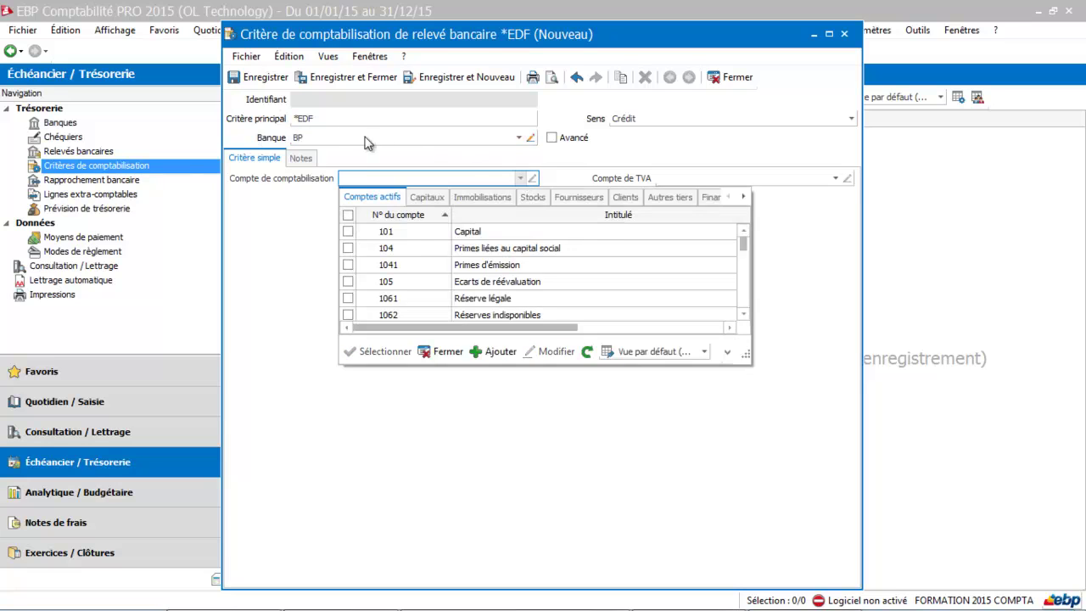
pyautogui.click(580, 197)
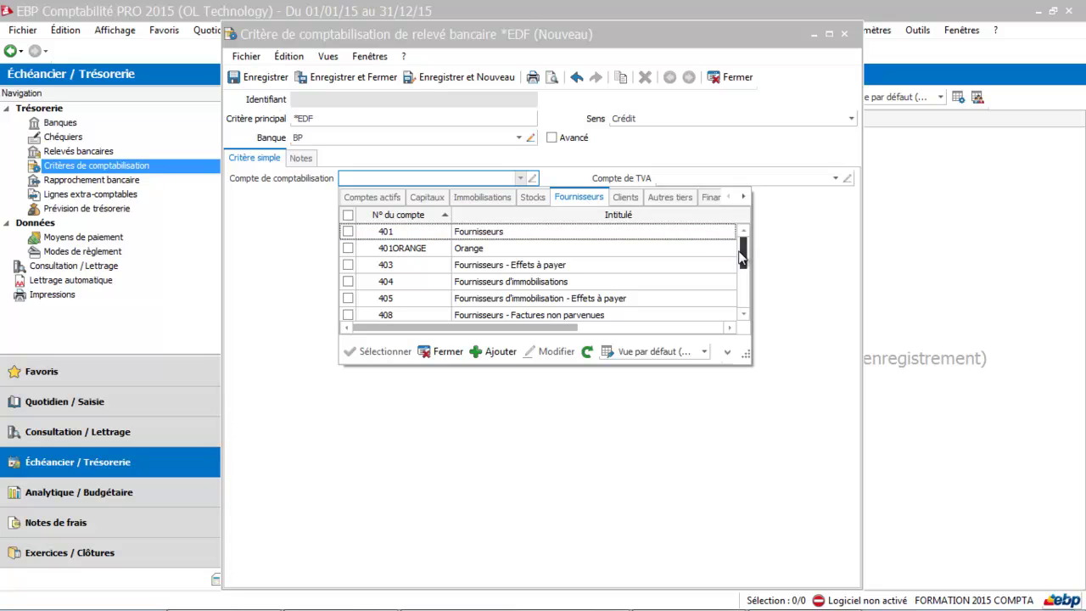
pyautogui.click(488, 351)
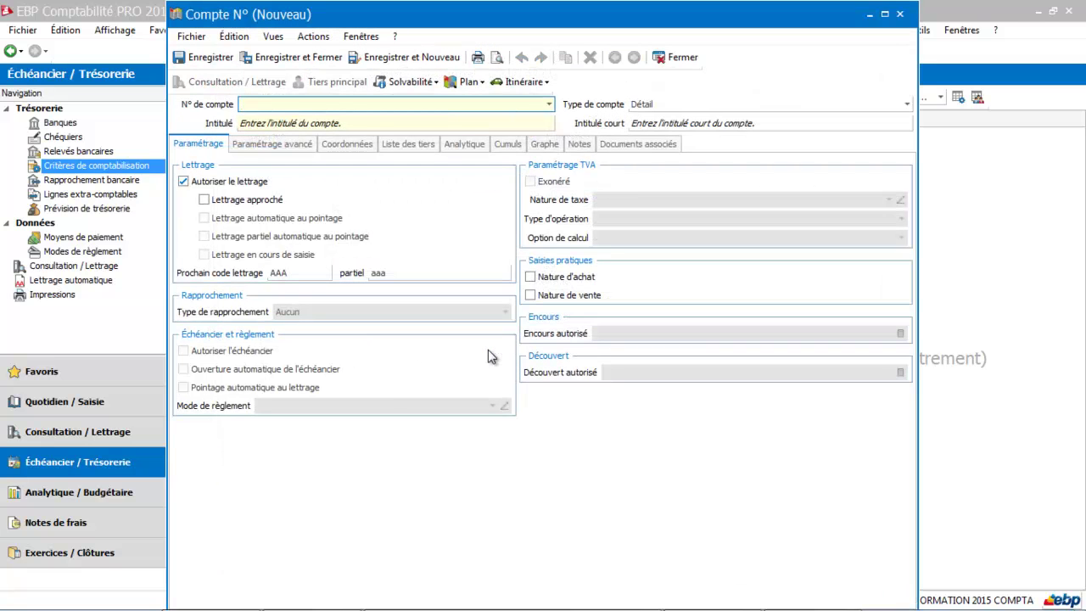
pyautogui.write('401EDF')
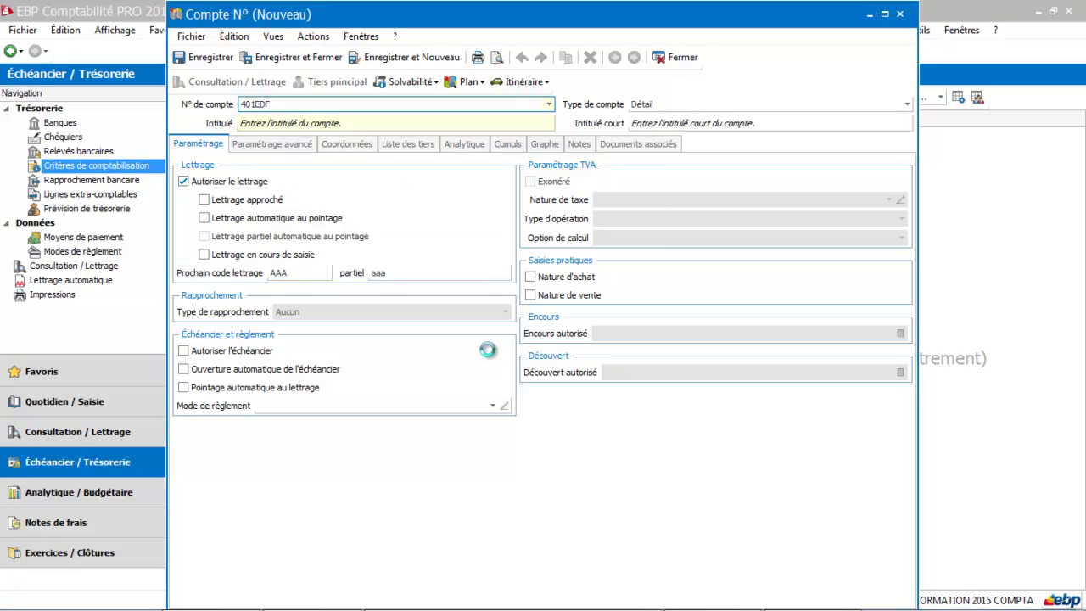
pyautogui.click(381, 123)
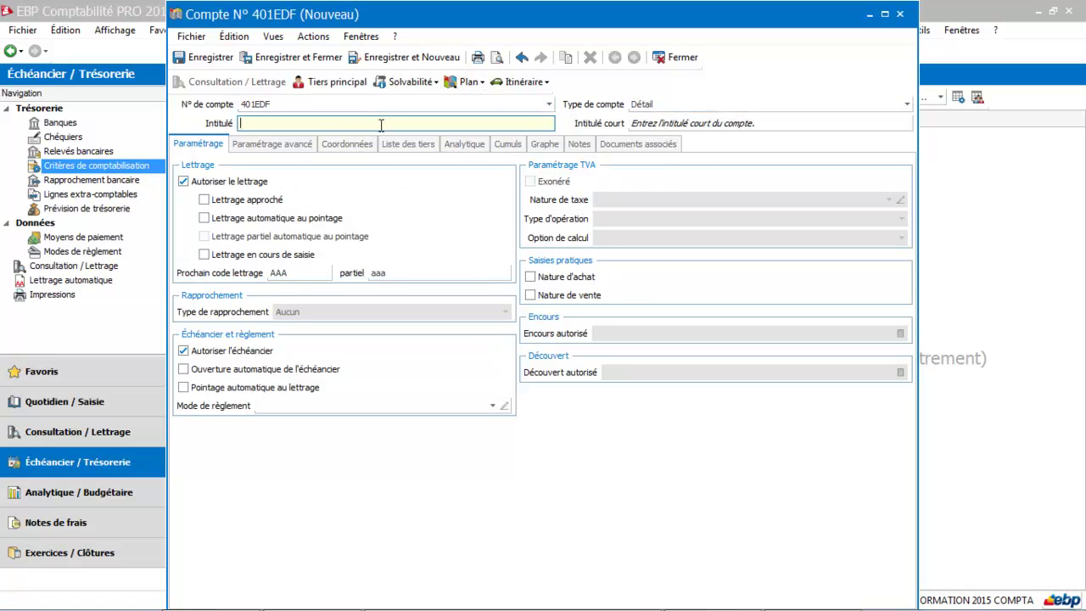
pyautogui.write('edf')
pyautogui.press('Tab')
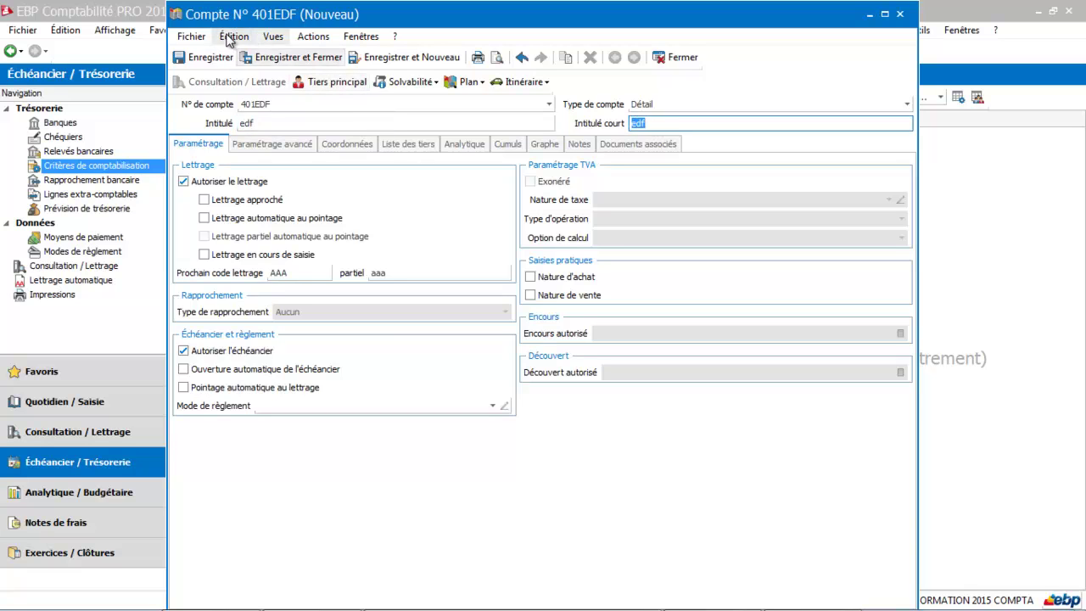
pyautogui.click(278, 54)
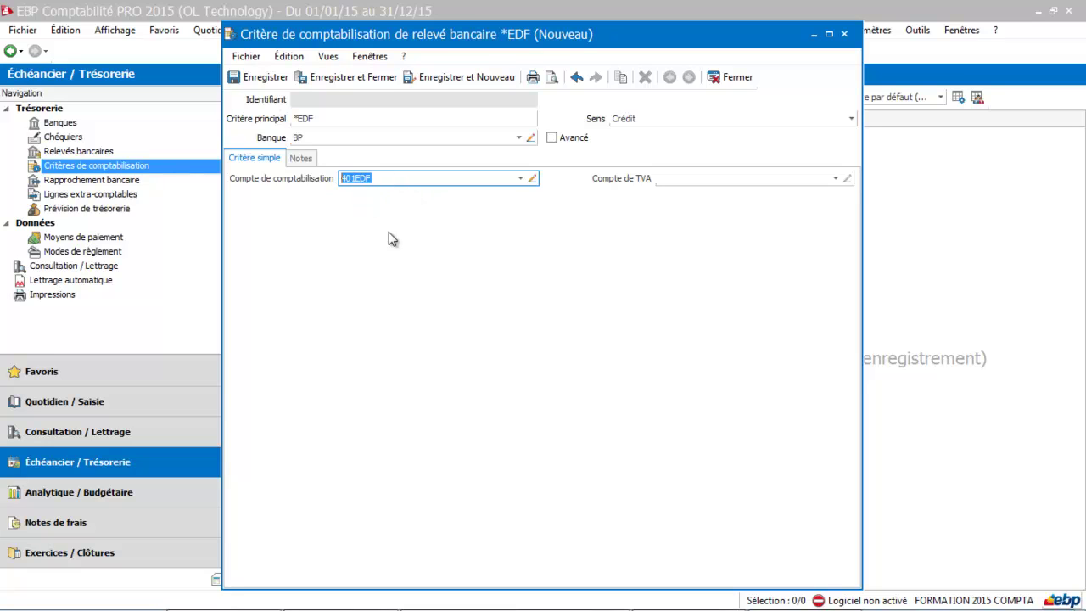
pyautogui.click(731, 178)
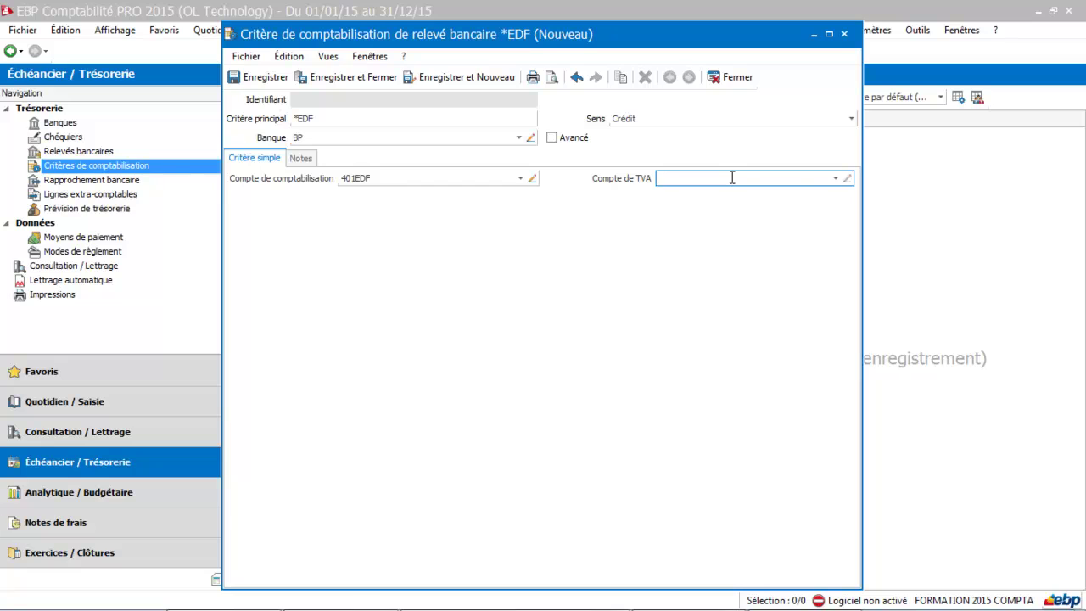
pyautogui.click(385, 78)
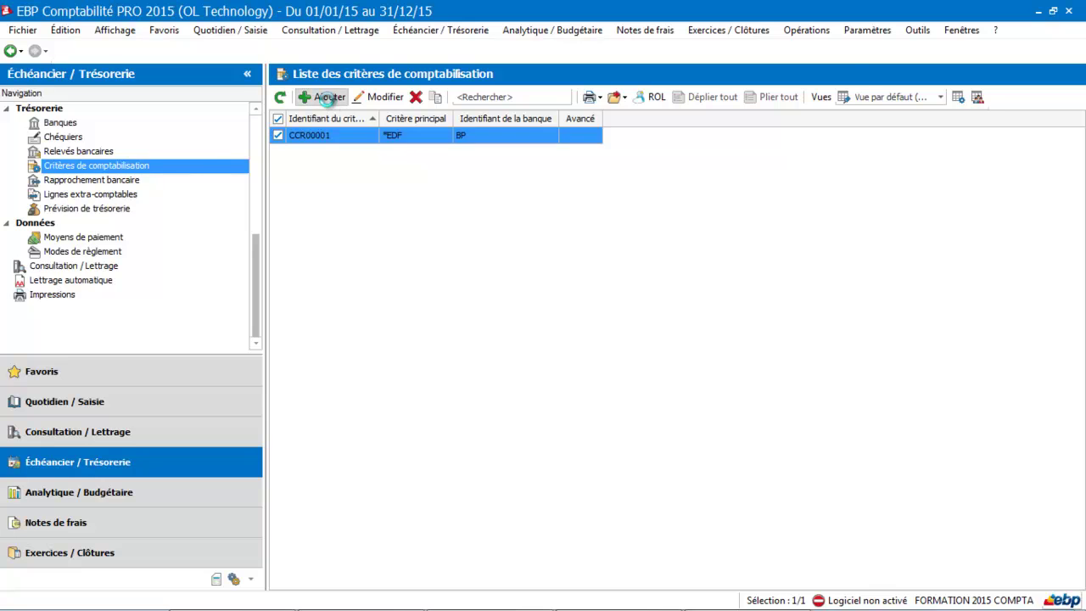
# - Add a second posting criterion with O???GE as the main criterion
pyautogui.click(326, 97)
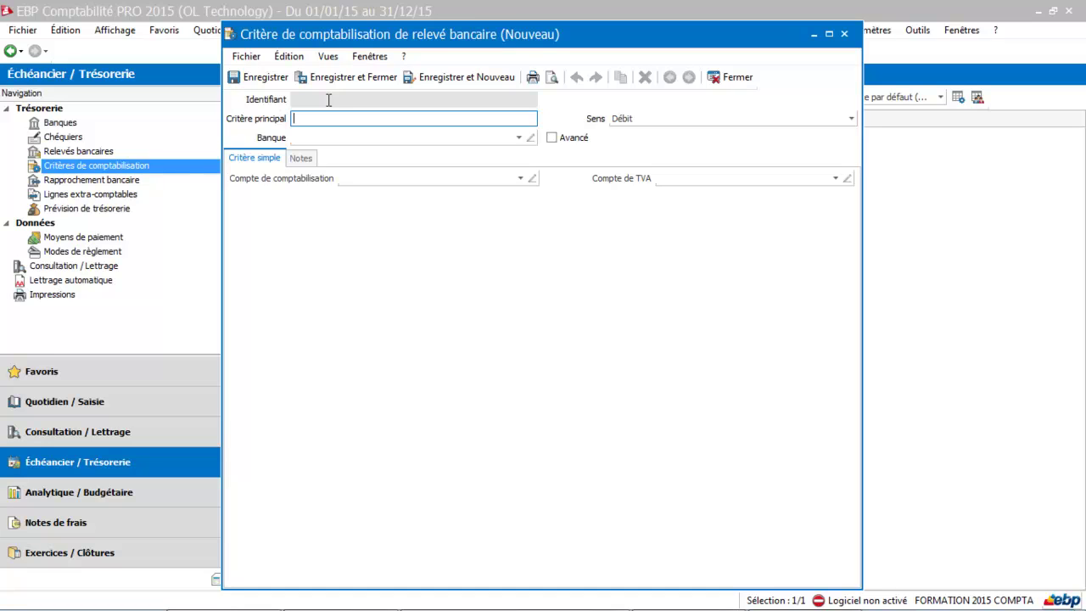
pyautogui.write('o')
pyautogui.press('BackSpace')
pyautogui.write('O???')
pyautogui.write('GE')
pyautogui.press('Tab')
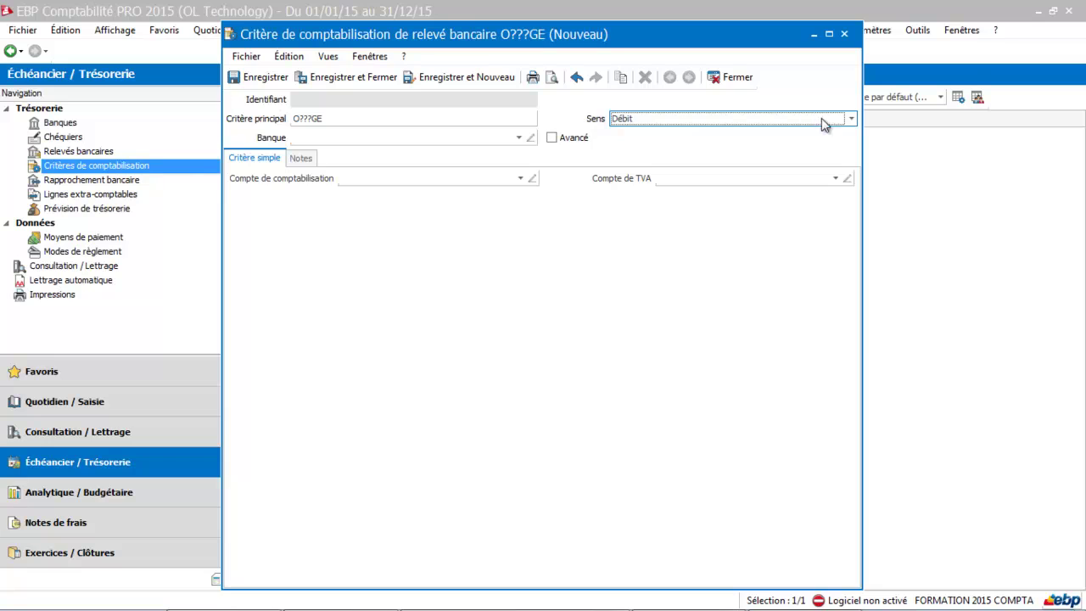
# - Set the O???GE criterion to Crédit with supplier account 401ORANGE as its posting account, and save and close it
pyautogui.click(851, 119)
pyautogui.click(792, 155)
pyautogui.click(521, 179)
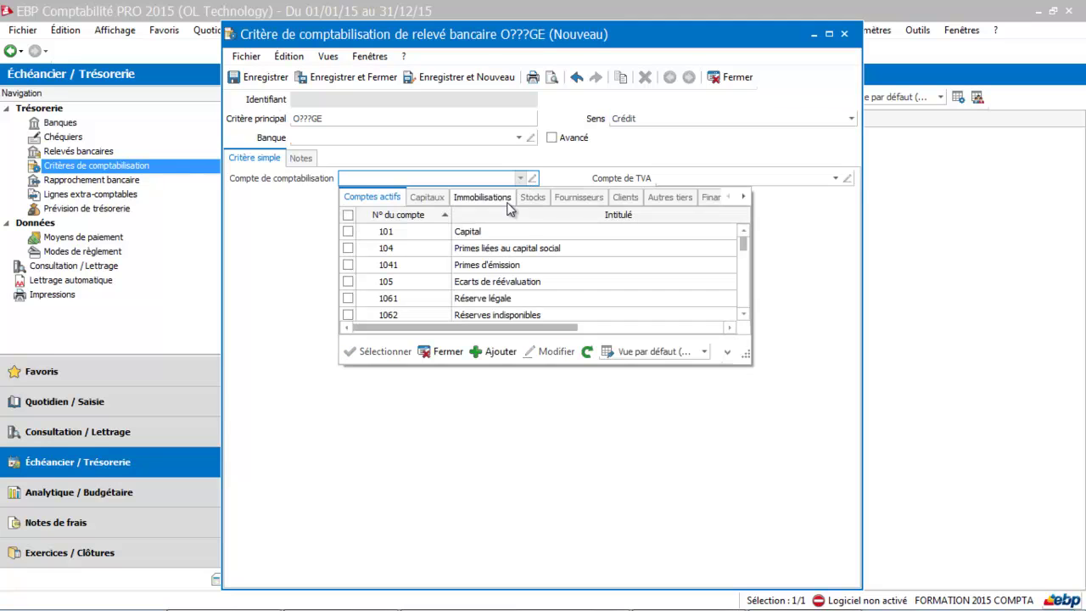
pyautogui.click(578, 197)
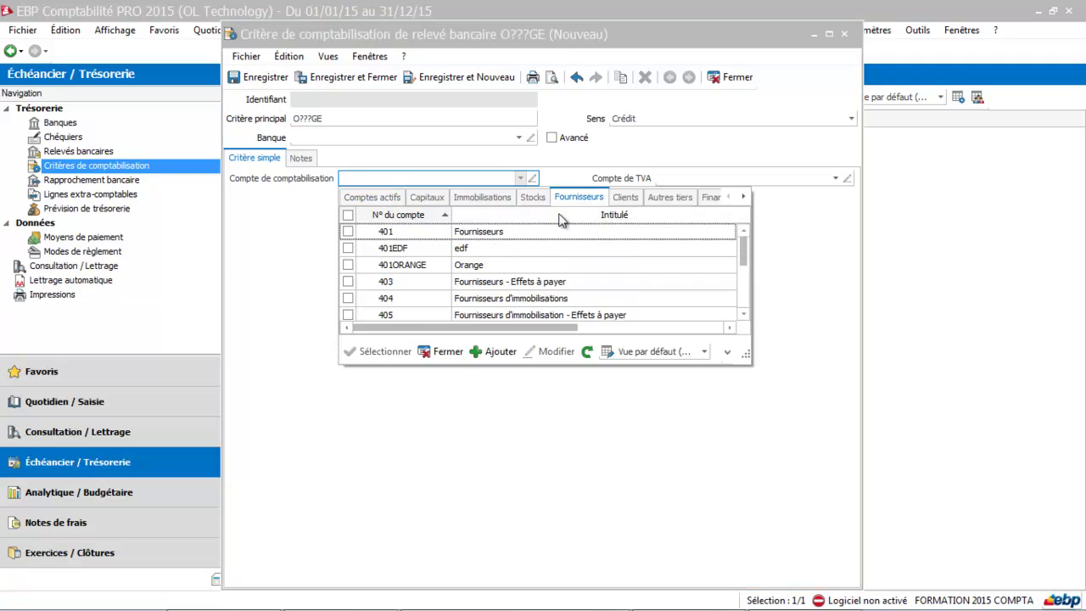
pyautogui.click(509, 267)
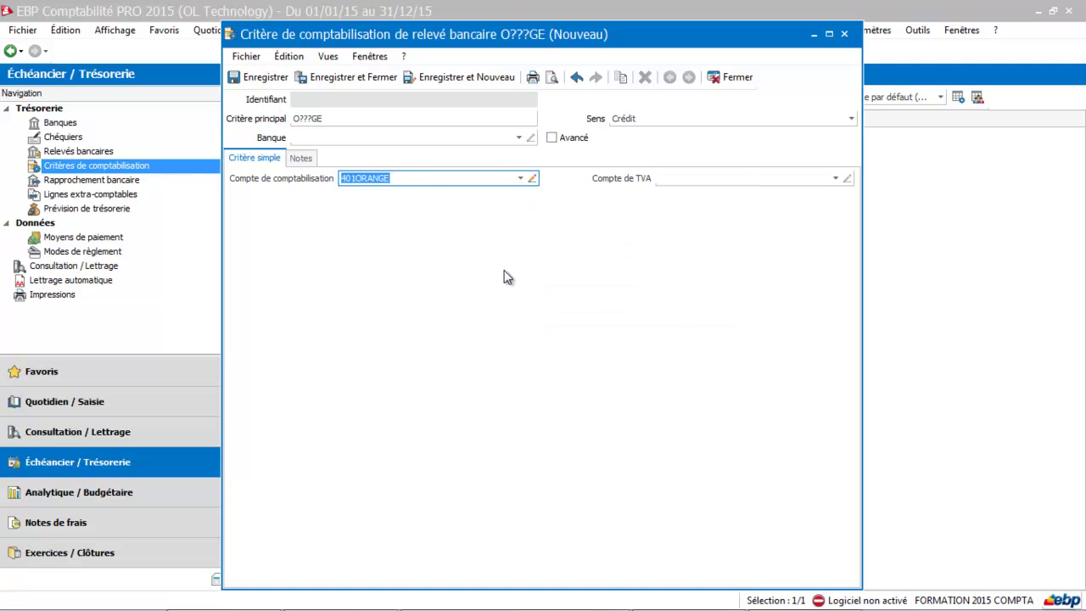
pyautogui.click(362, 77)
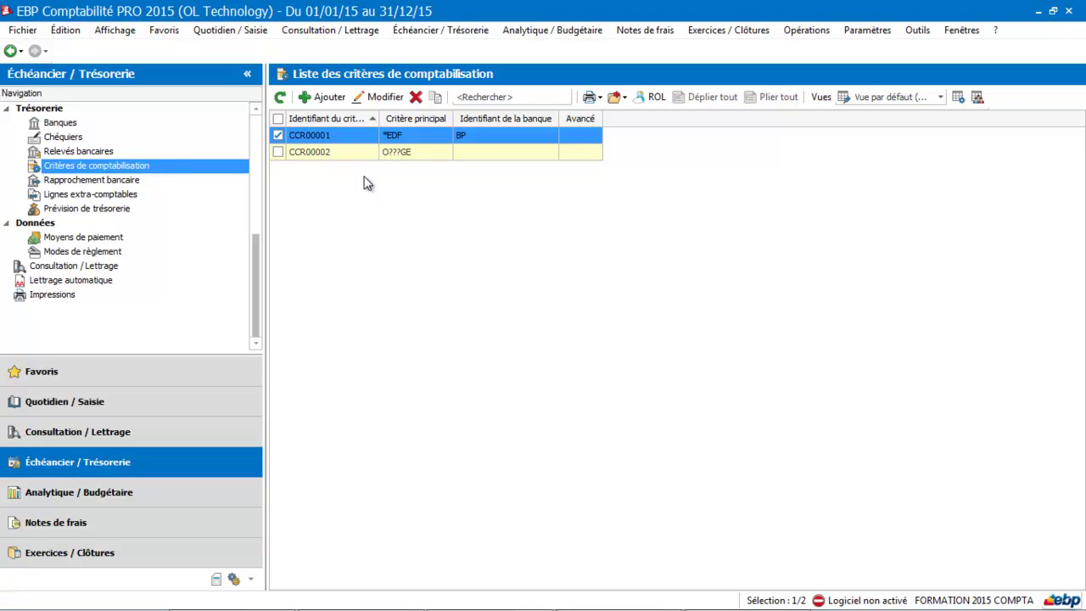
# - Create a new bank statement in Relevés bancaires and launch its Import paramétrable assistant
pyautogui.click(112, 150)
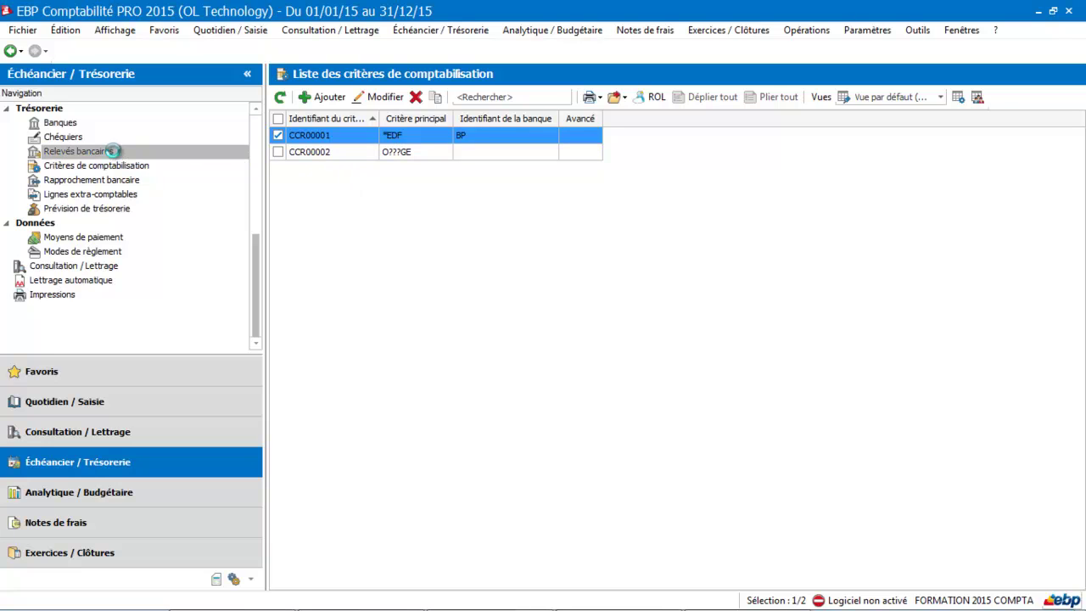
pyautogui.click(322, 97)
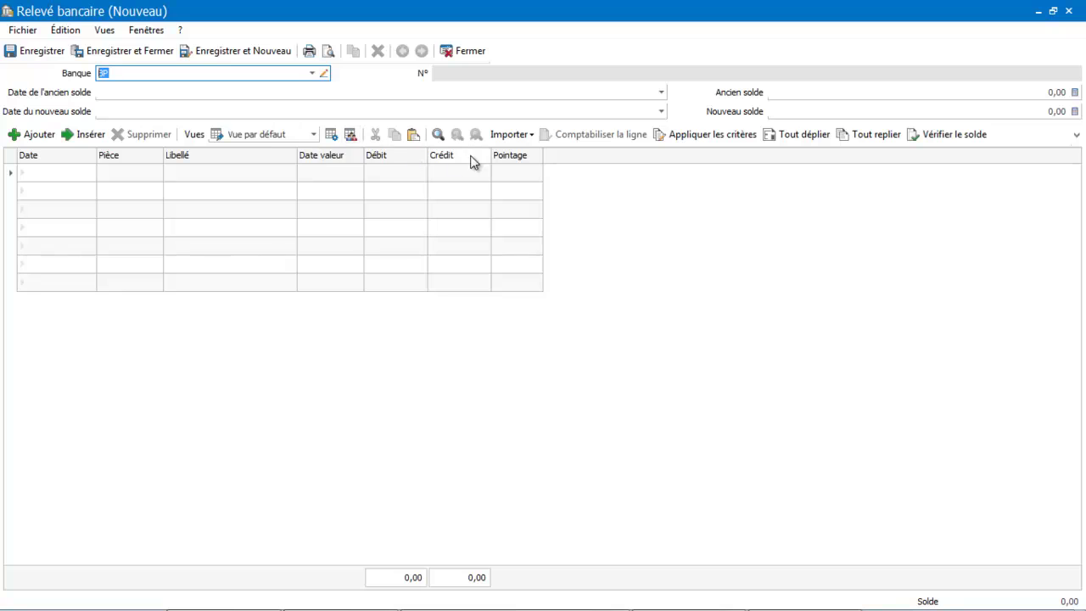
pyautogui.click(521, 138)
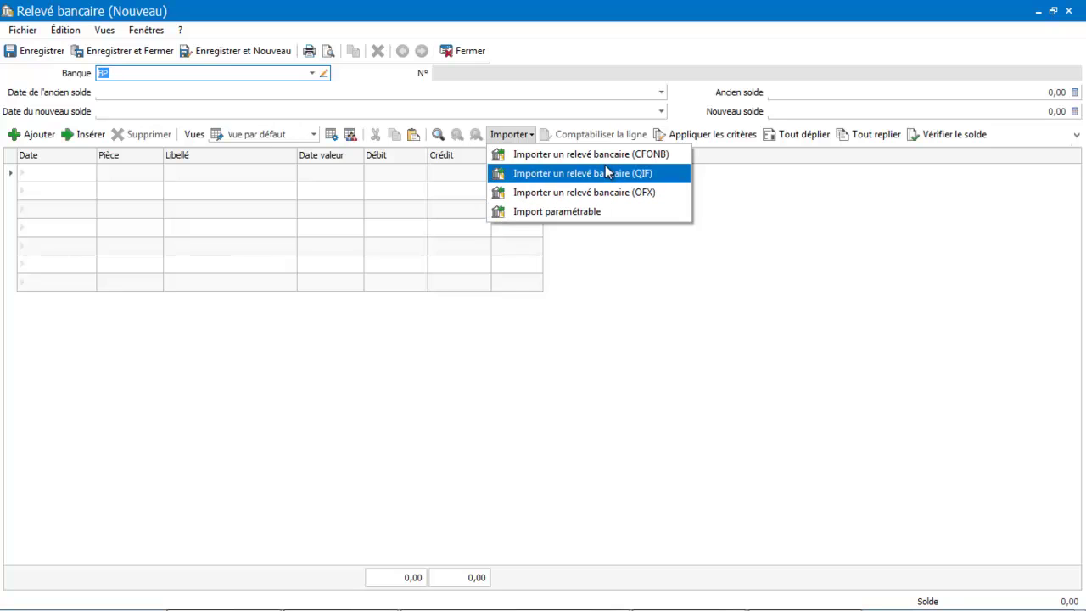
pyautogui.click(617, 85)
pyautogui.click(531, 133)
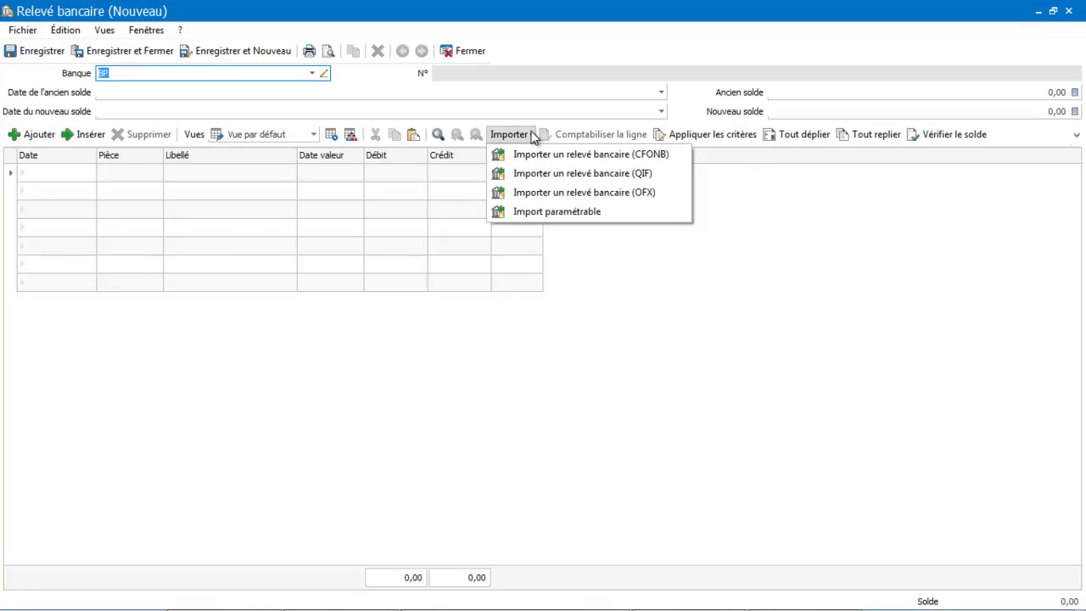
pyautogui.click(536, 213)
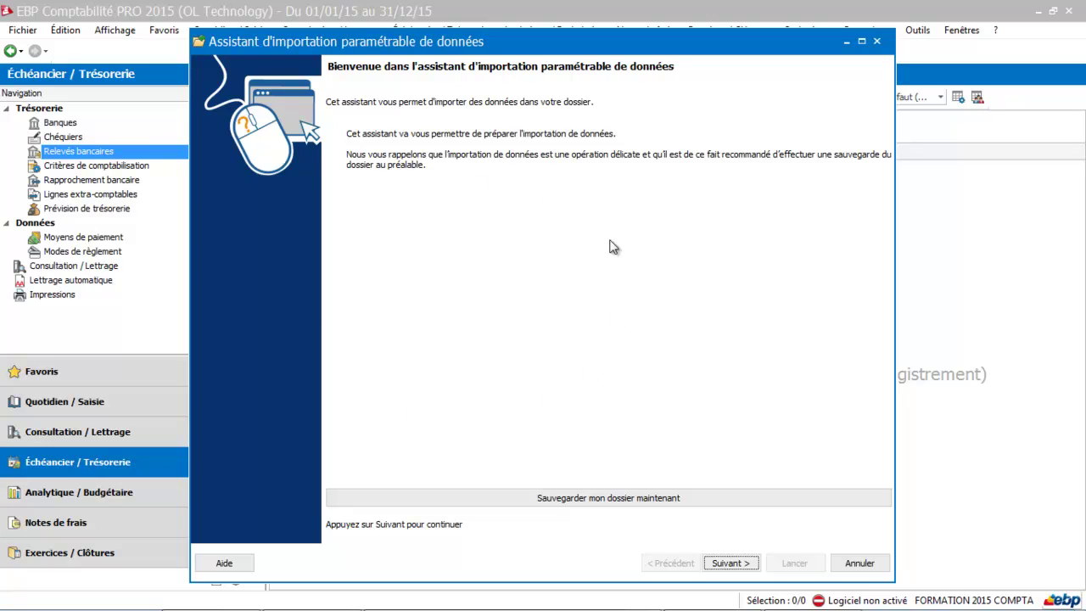
# - Select the import banque file from Bureau as the source file for the Relevé bancaire import
pyautogui.click(717, 562)
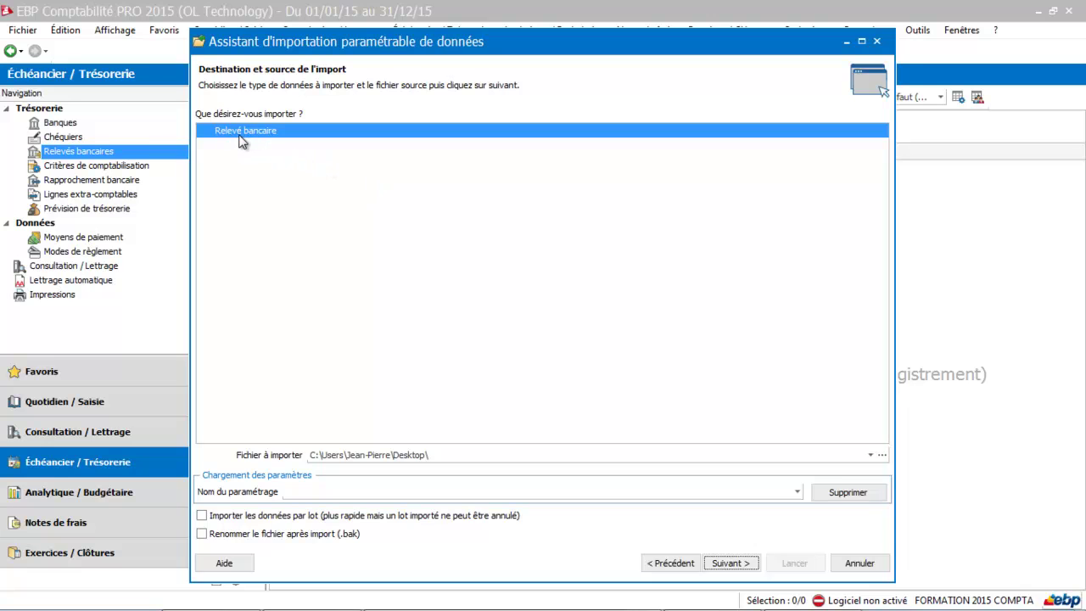
pyautogui.click(882, 456)
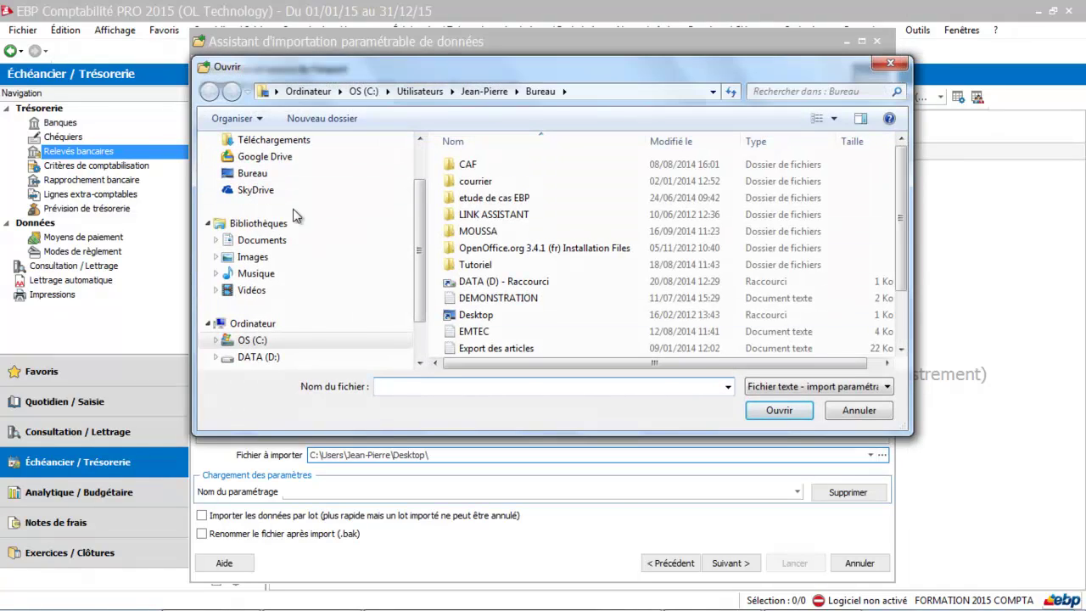
pyautogui.click(253, 176)
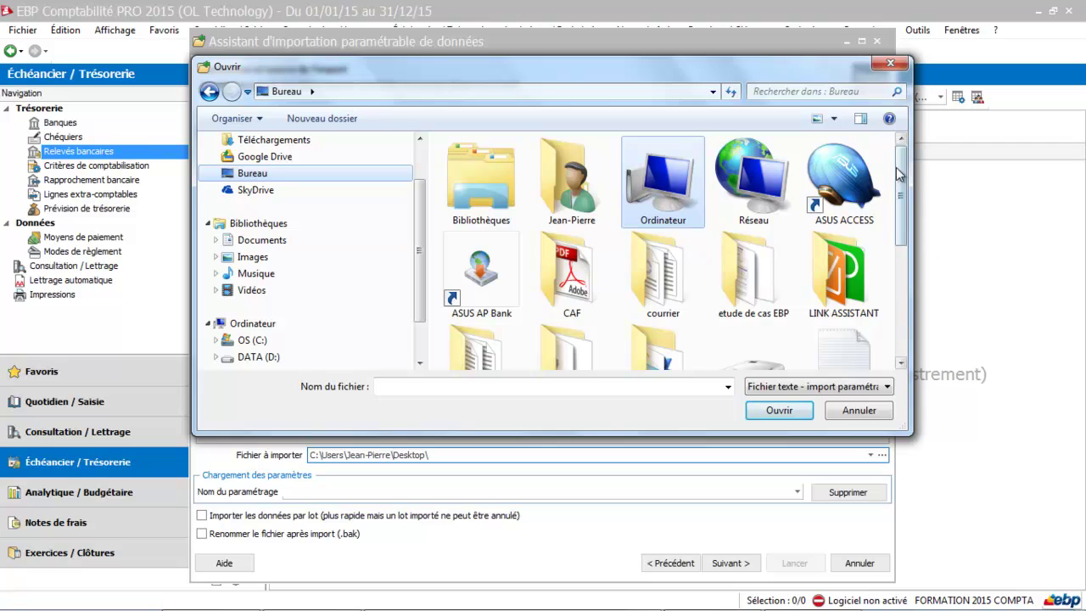
pyautogui.moveTo(900, 174); pyautogui.dragTo(935, 259)
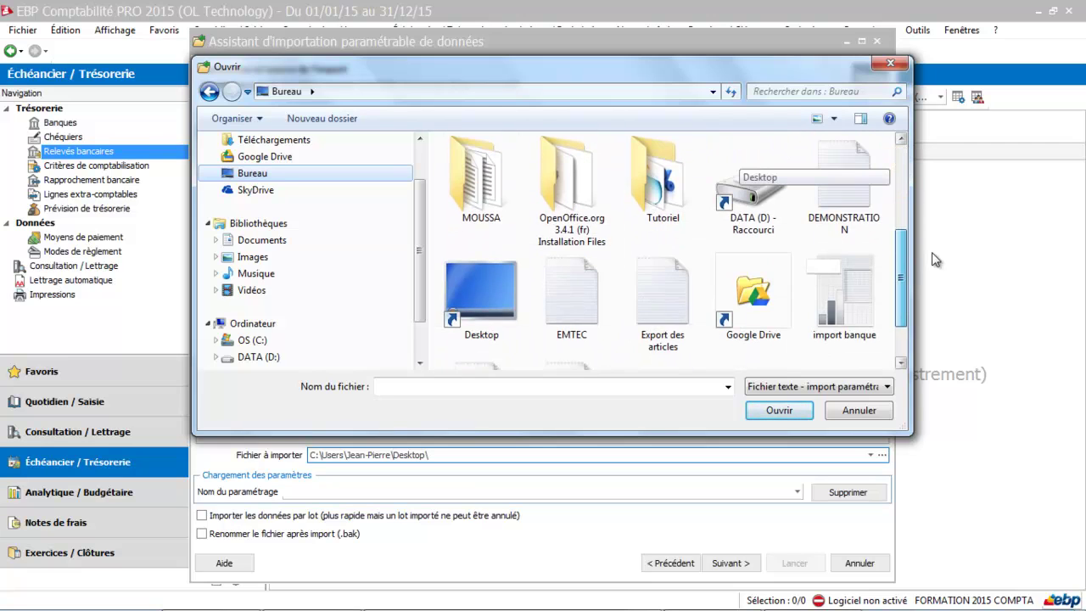
pyautogui.scroll(-2, 936, 259)
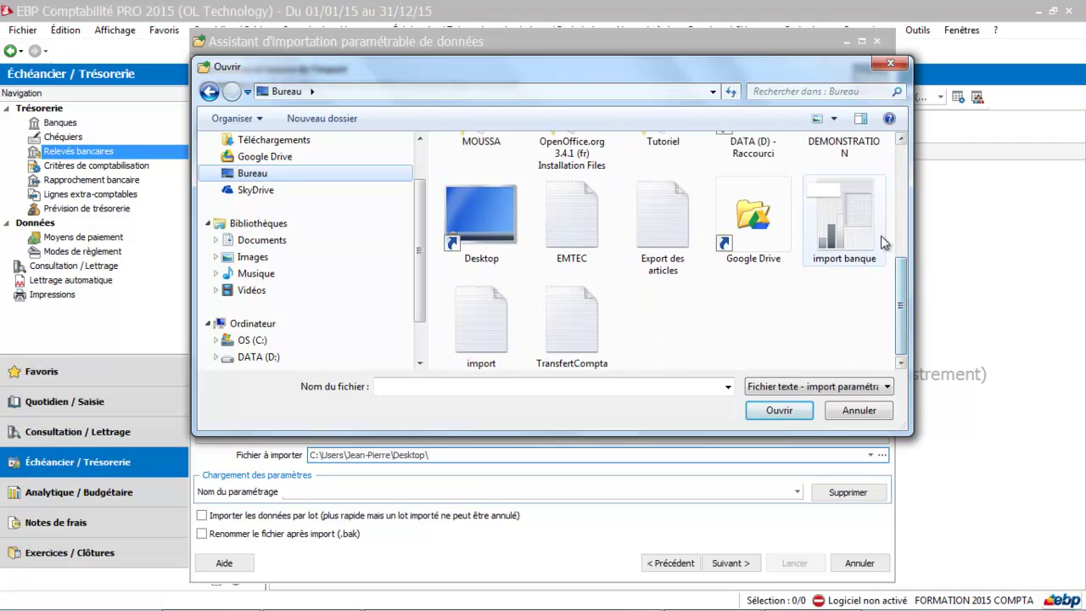
pyautogui.click(854, 235)
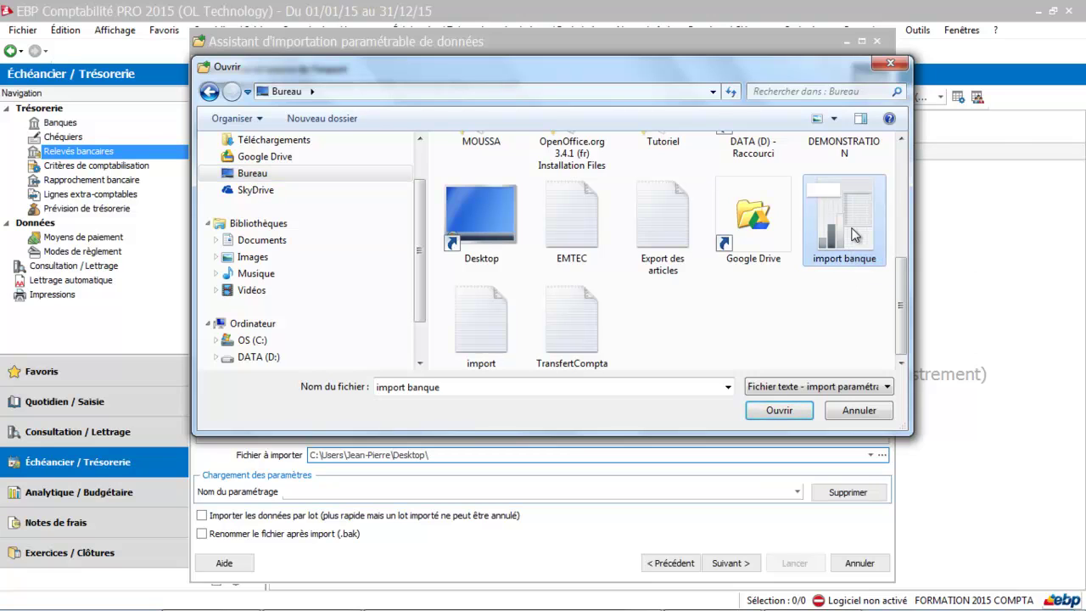
pyautogui.click(768, 413)
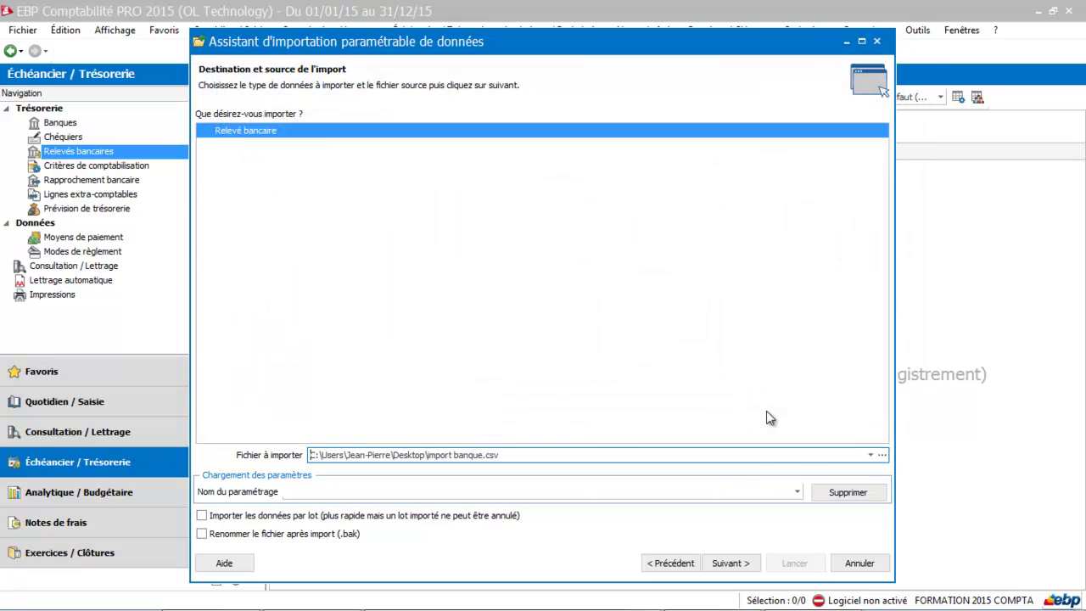
# - Keep the comma-delimited format and map Date, Opération and Date valeur to Date d'opération, Libellé de l'opération and Date de valeur
pyautogui.click(727, 564)
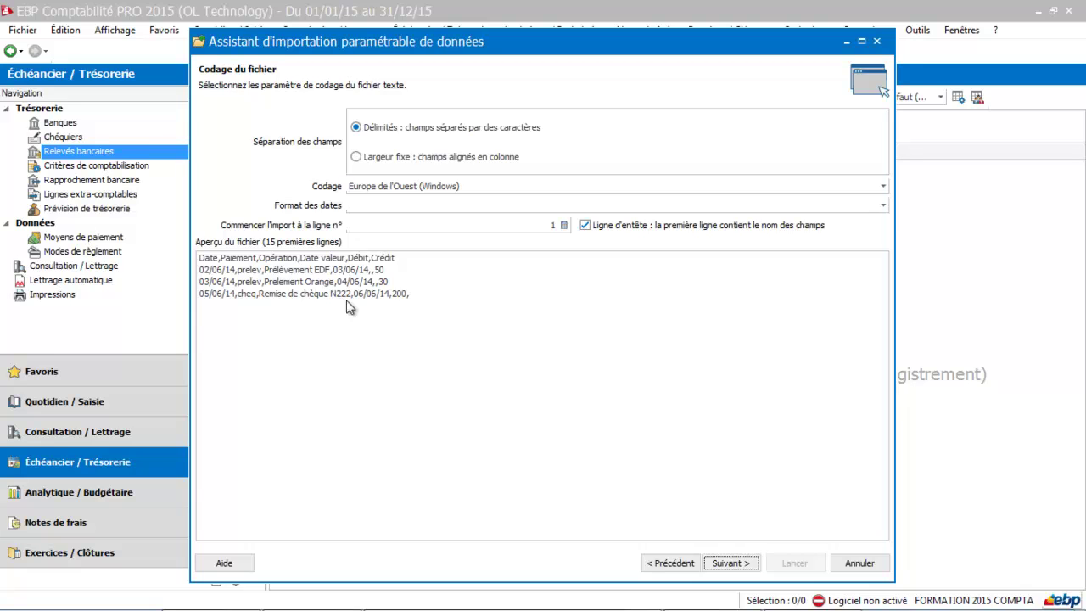
pyautogui.click(731, 562)
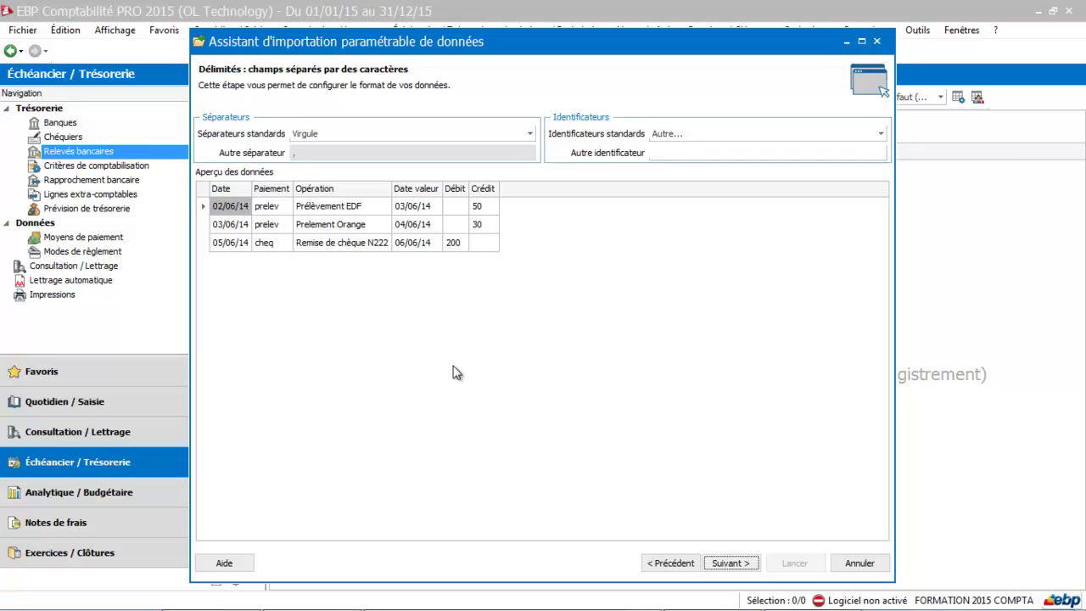
pyautogui.click(731, 563)
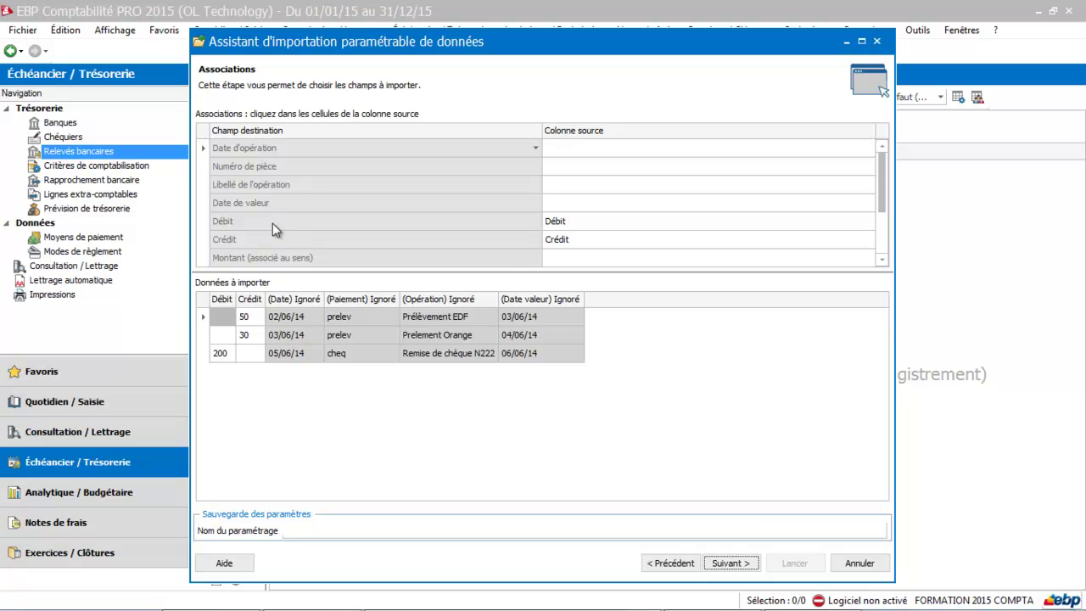
pyautogui.click(626, 159)
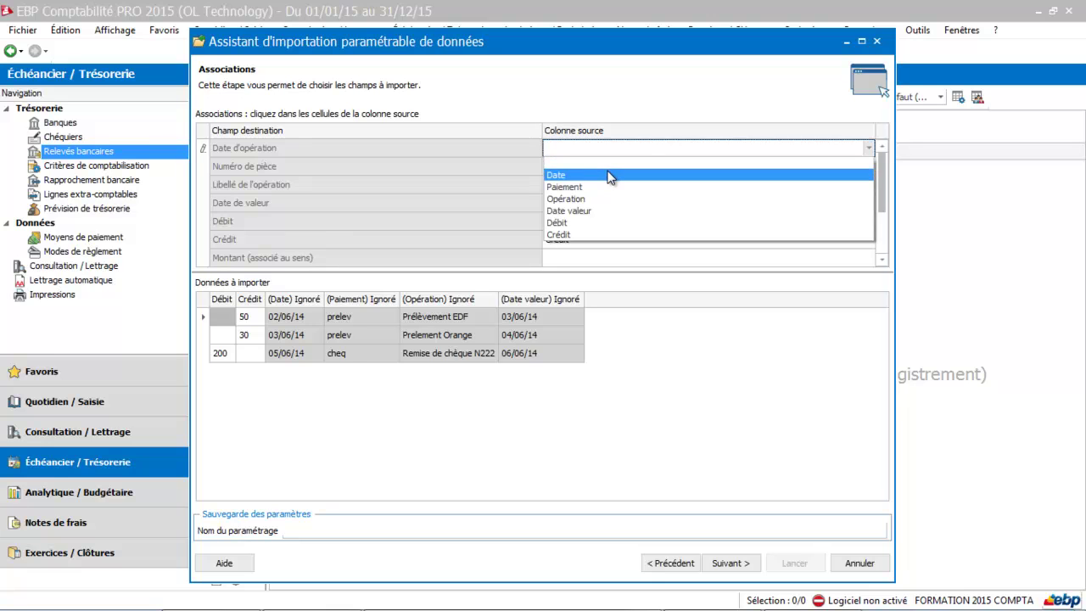
pyautogui.click(609, 176)
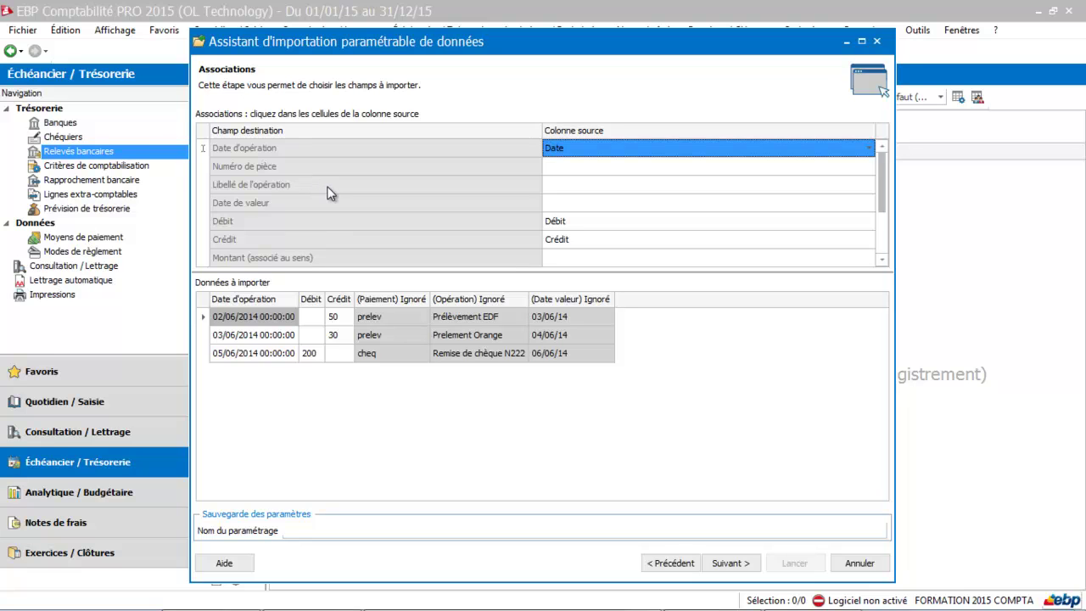
pyautogui.click(587, 187)
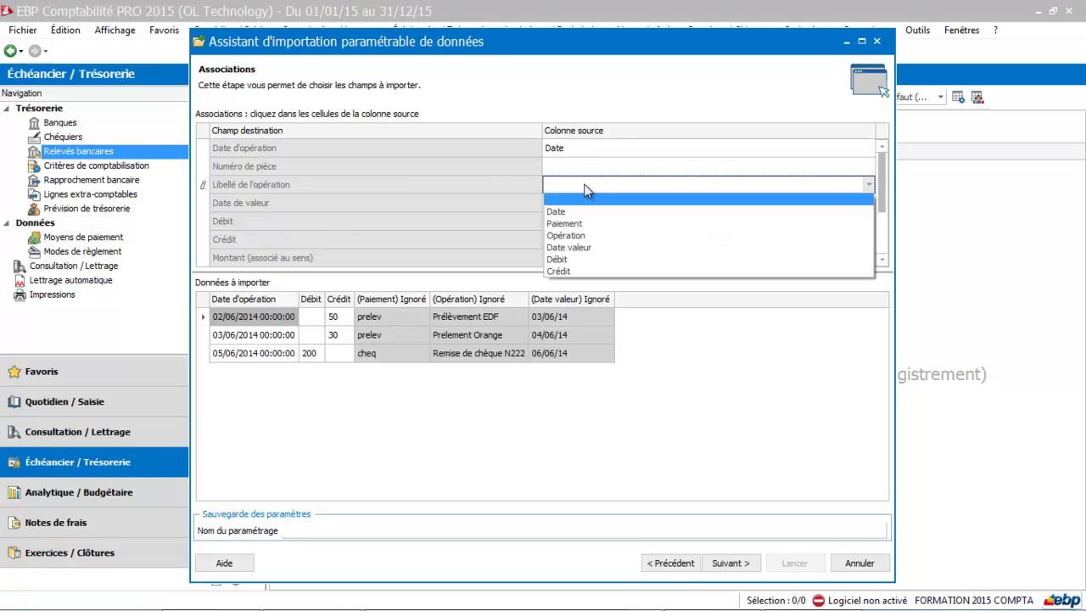
pyautogui.click(572, 238)
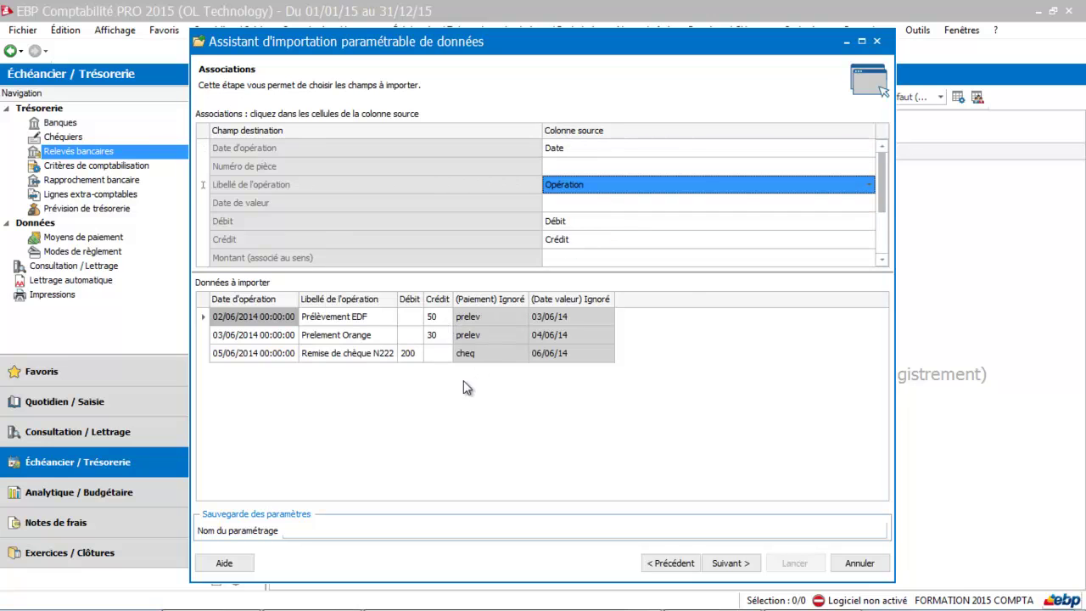
pyautogui.click(564, 203)
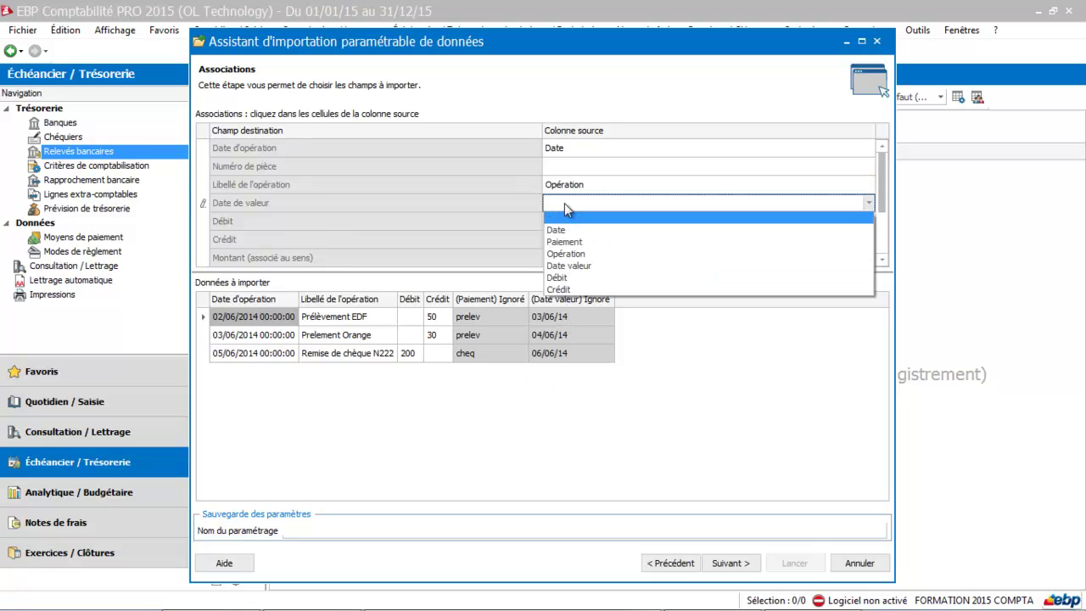
pyautogui.click(569, 265)
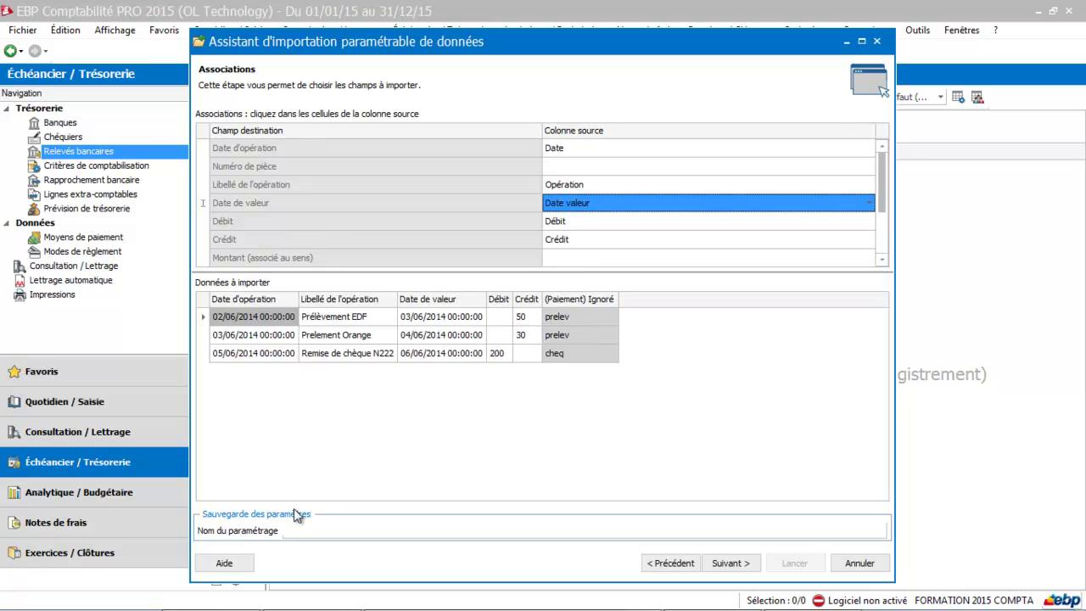
# - Save the import settings under the name import relevé bancaire and run the import
pyautogui.click(294, 529)
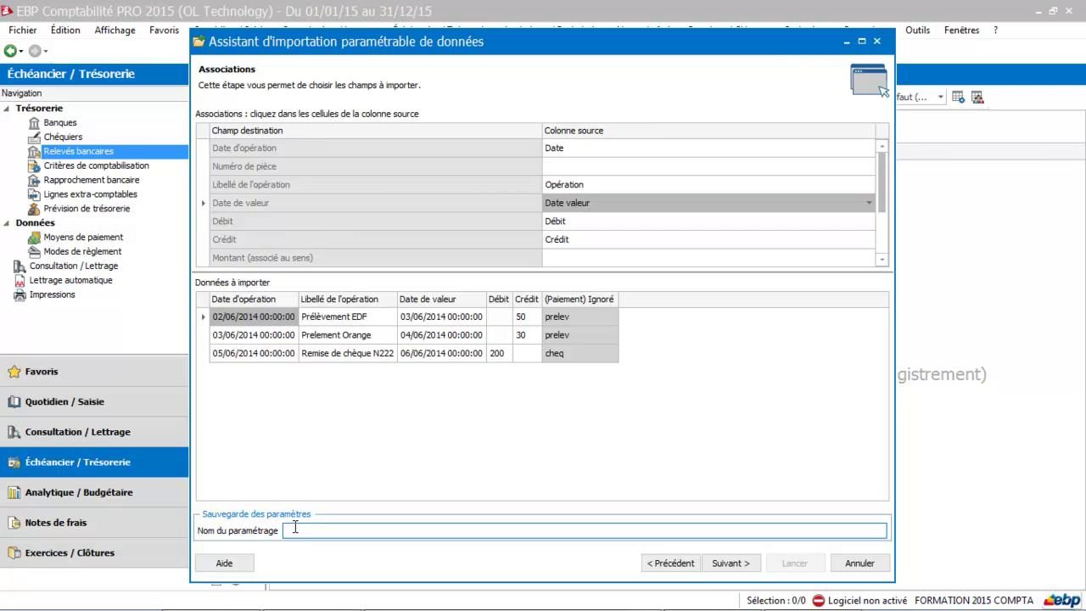
pyautogui.write('import relevé bancaire')
pyautogui.press('Tab')
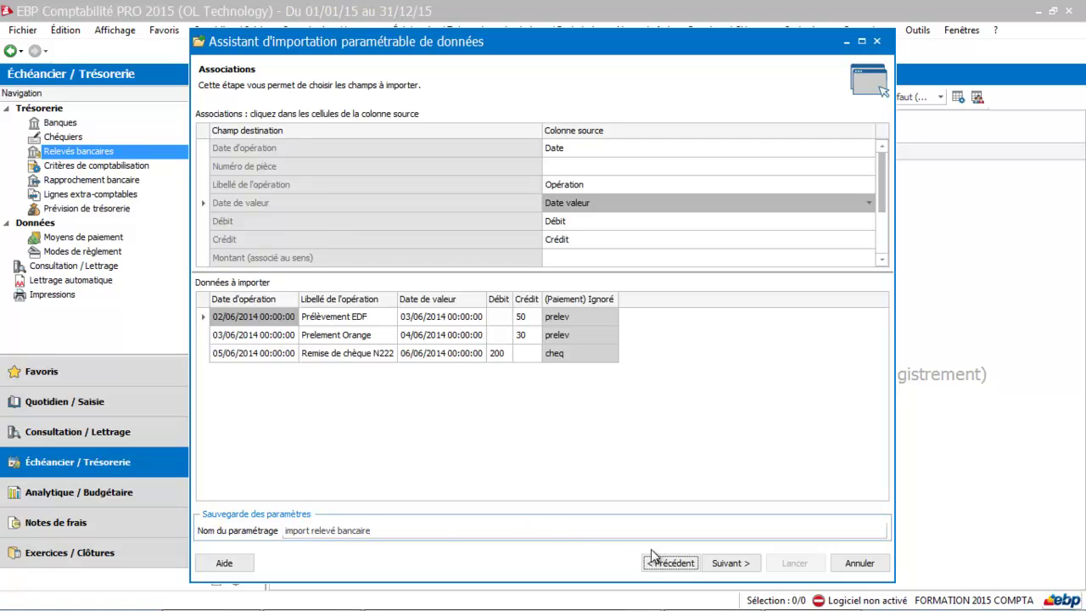
pyautogui.click(734, 563)
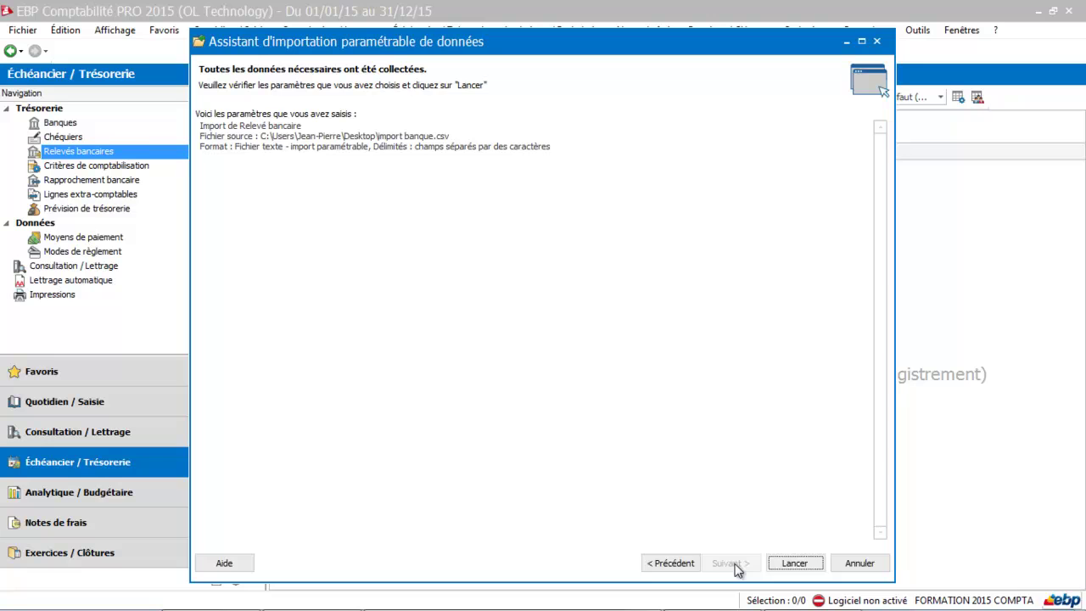
pyautogui.click(793, 564)
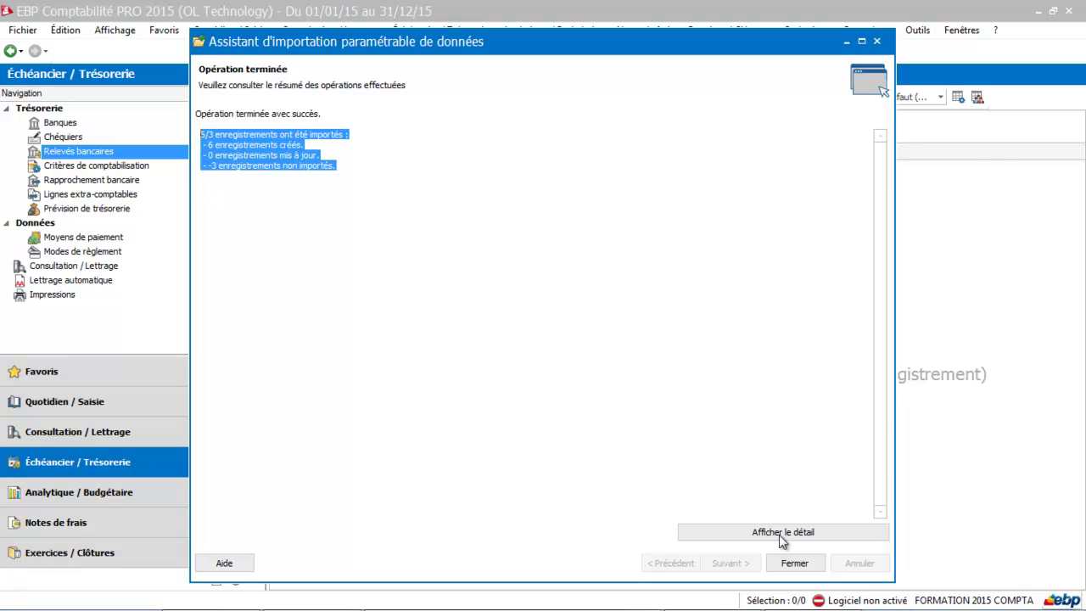
# - Close the import assistant and apply the posting criteria to the imported statement lines, saving the statement's changes
pyautogui.click(794, 564)
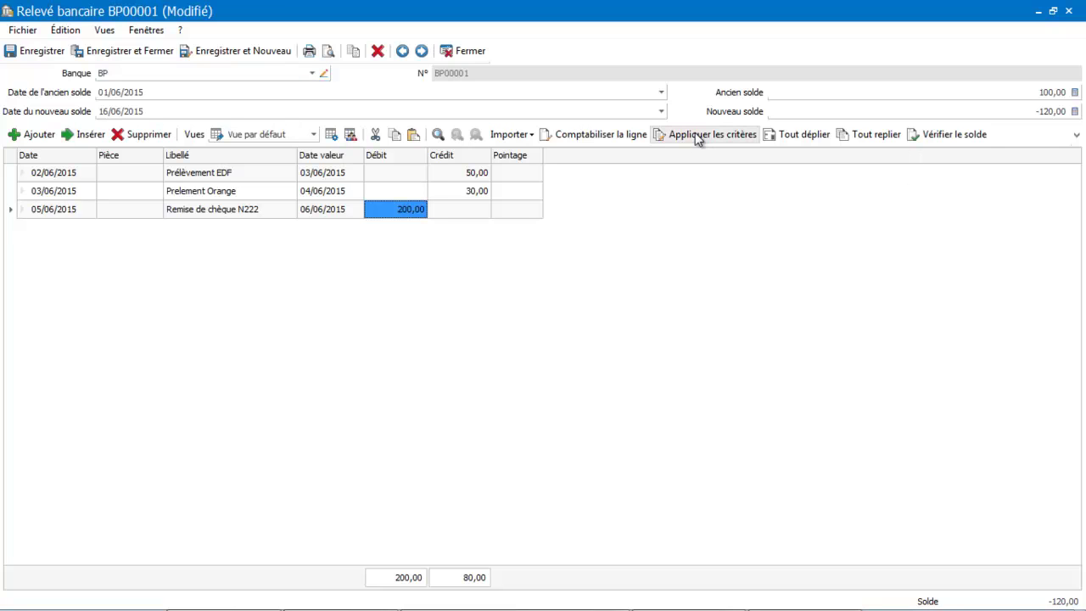
pyautogui.click(697, 136)
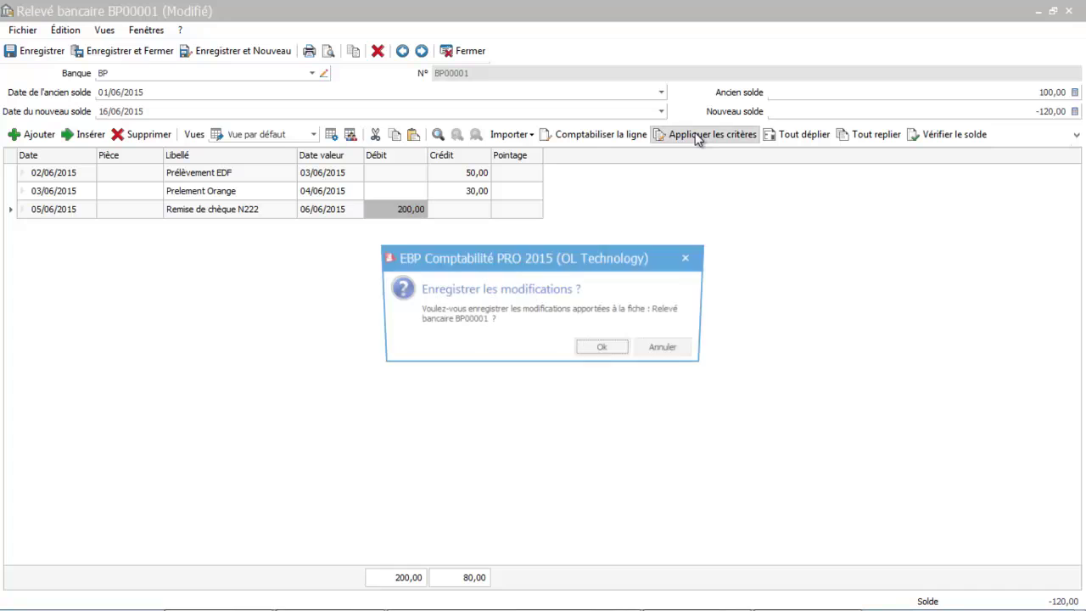
pyautogui.click(605, 350)
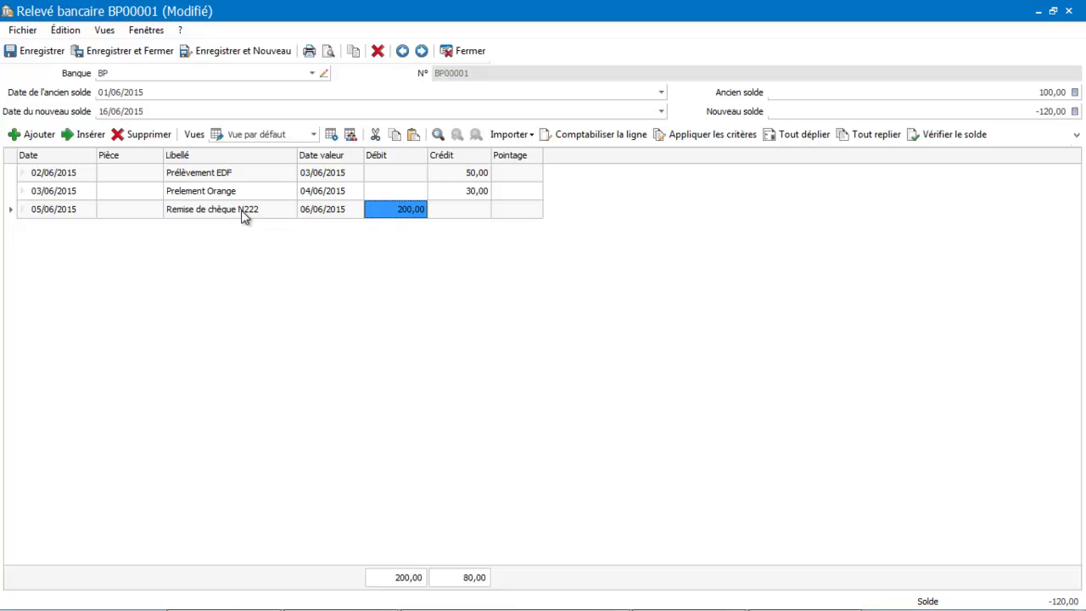
# - Post the Remise de chèque N222 line to client account 411ECCA with the option to create an automatic posting criterion
pyautogui.click(587, 133)
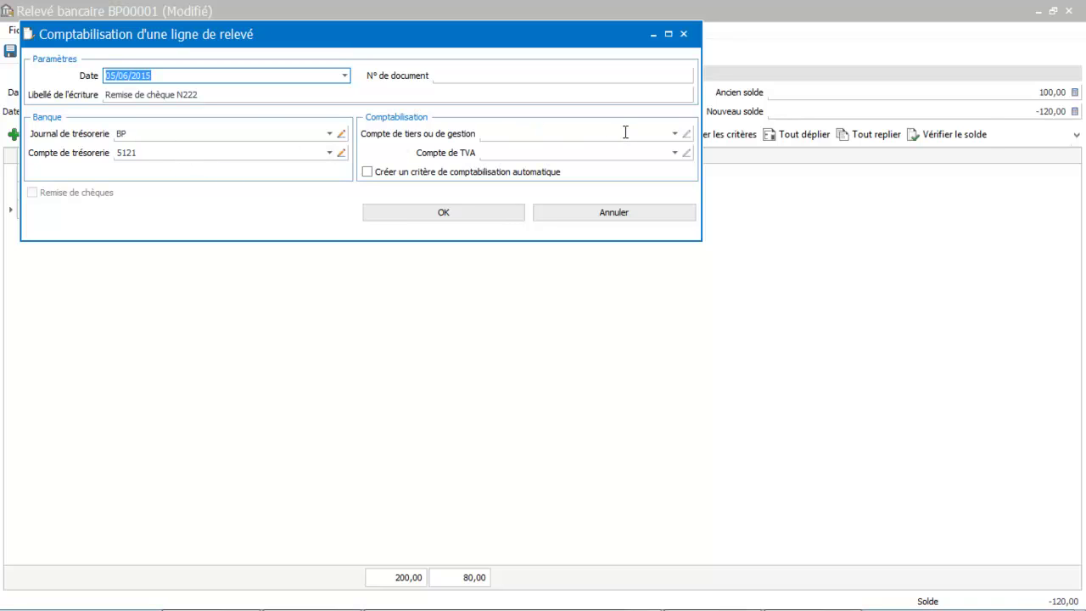
pyautogui.click(676, 134)
pyautogui.click(770, 156)
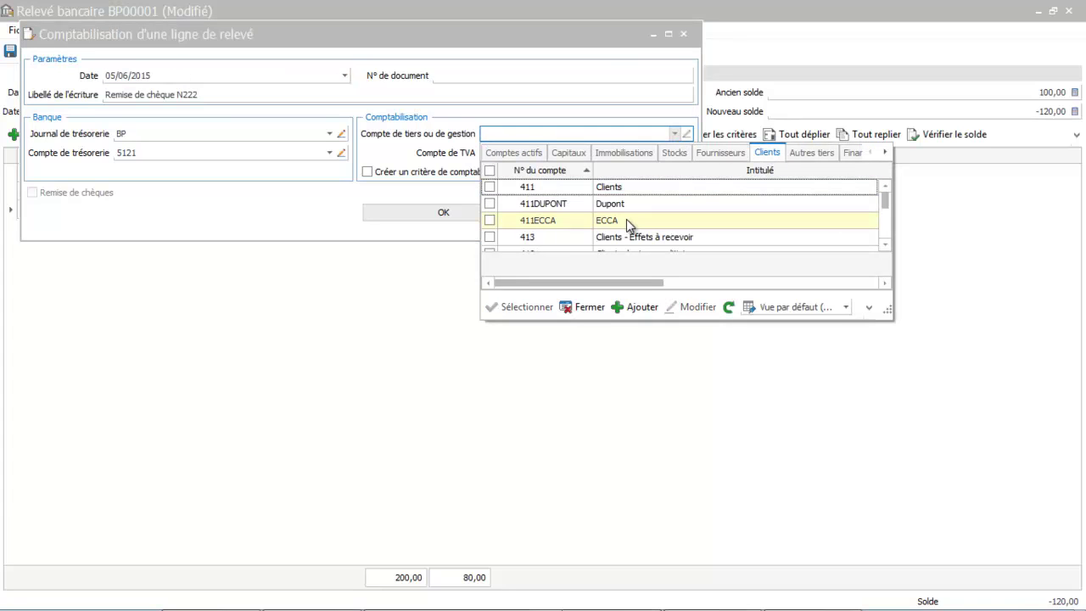
pyautogui.click(626, 219)
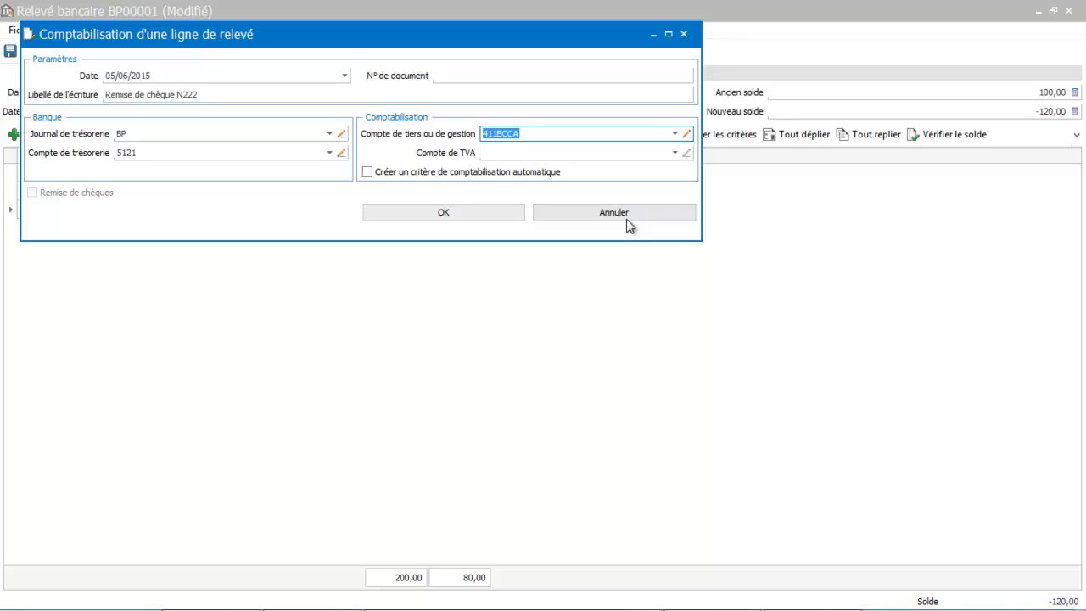
pyautogui.click(366, 173)
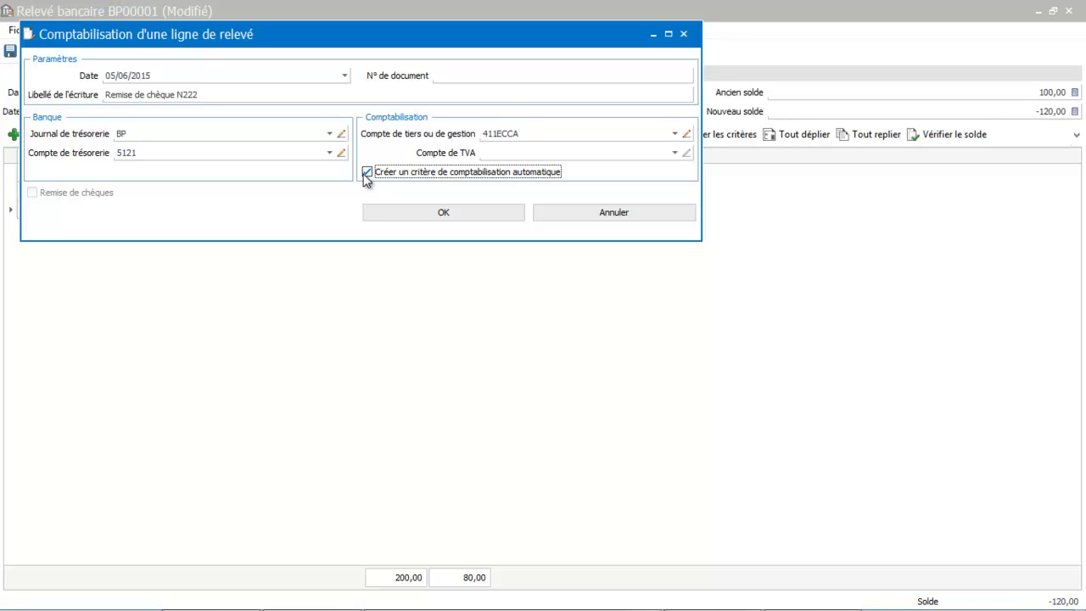
pyautogui.click(444, 214)
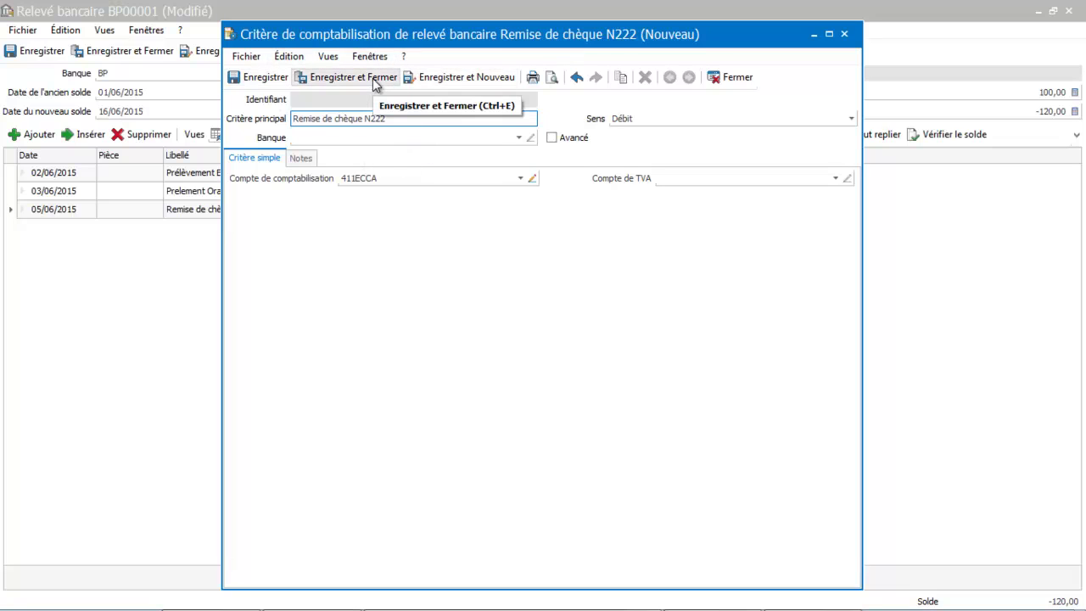
# - Set the bank of the Remise de chèque N222 criterion to BP, and save and close the criterion
pyautogui.click(519, 138)
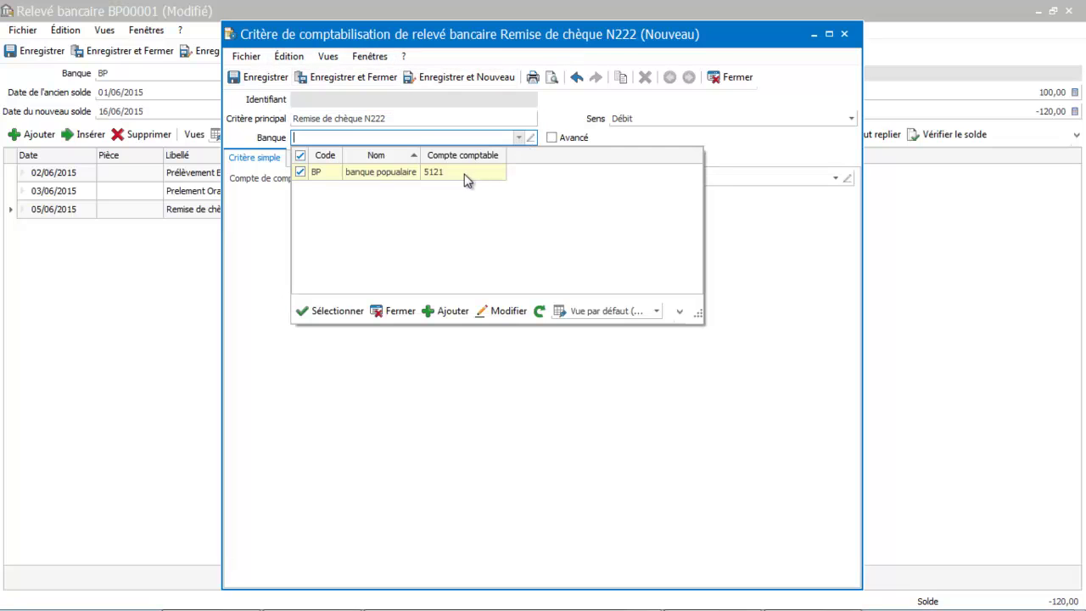
pyautogui.click(465, 176)
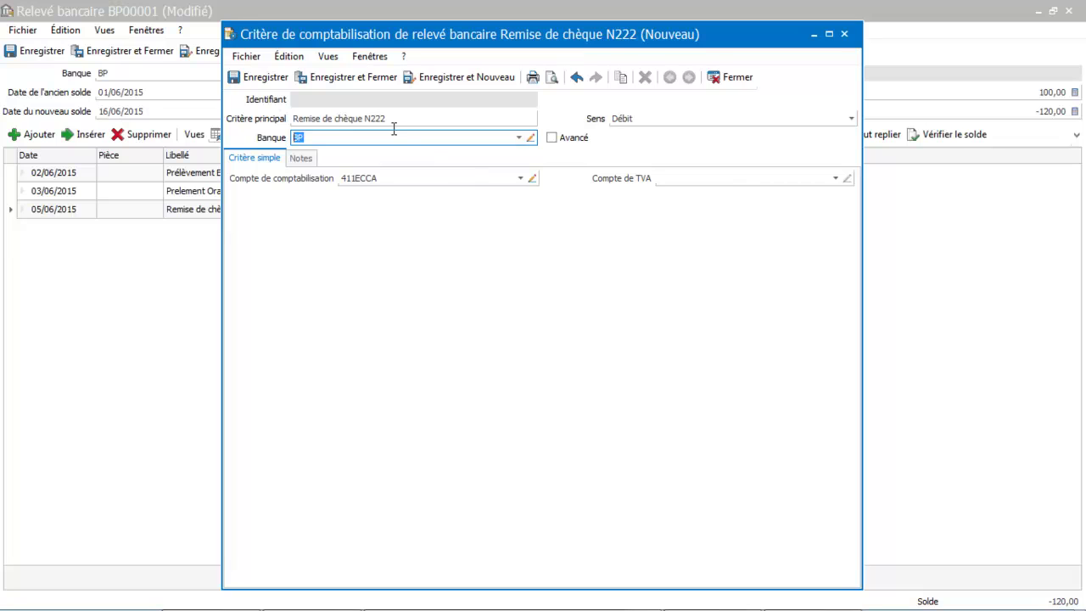
pyautogui.click(345, 78)
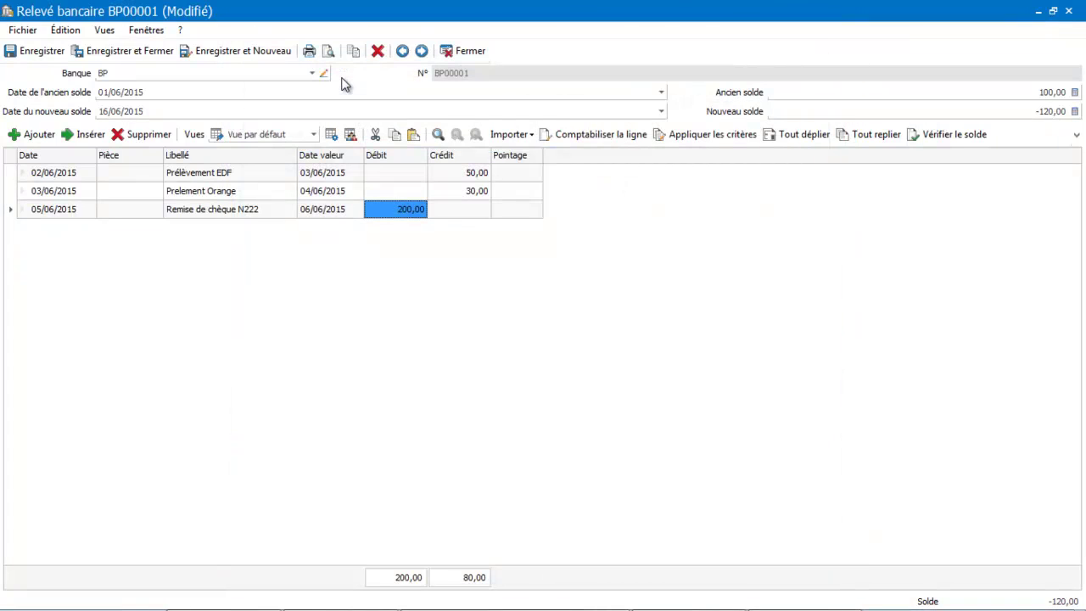
# - Save and close the bank statement, confirming the posting of its new line
pyautogui.click(157, 56)
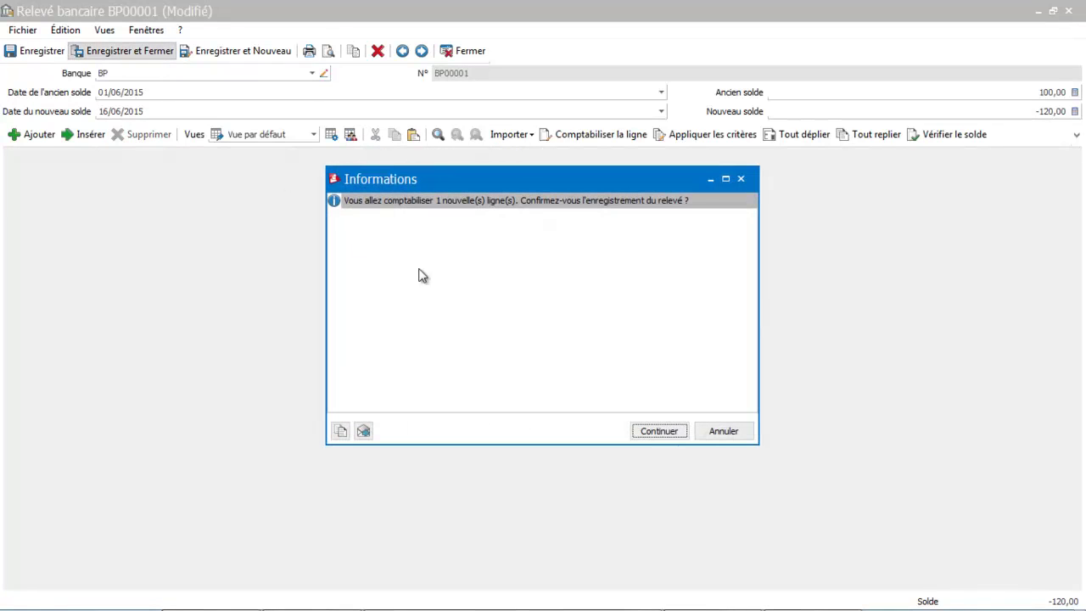
pyautogui.click(657, 433)
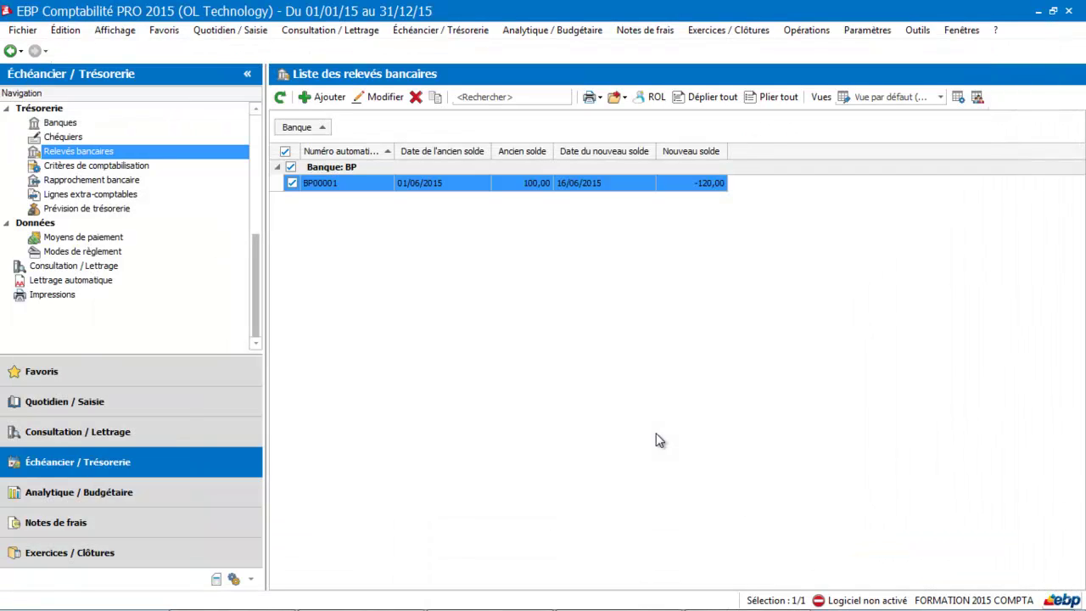
# - Review the June 2015 entries of the BP bank journal in the journal entry list for all months, and close the journal
pyautogui.click(161, 405)
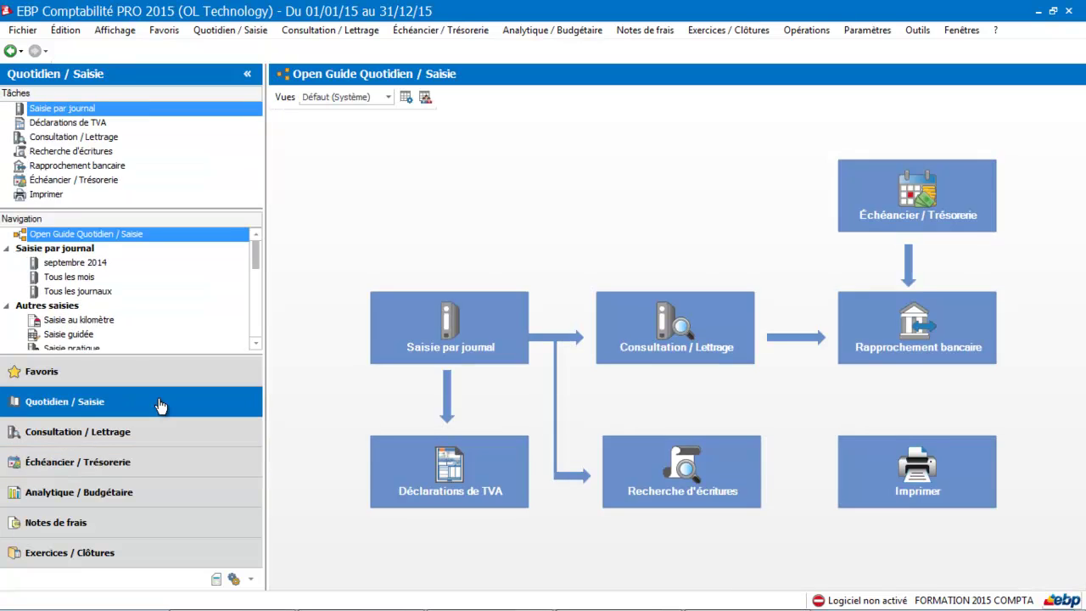
pyautogui.click(85, 277)
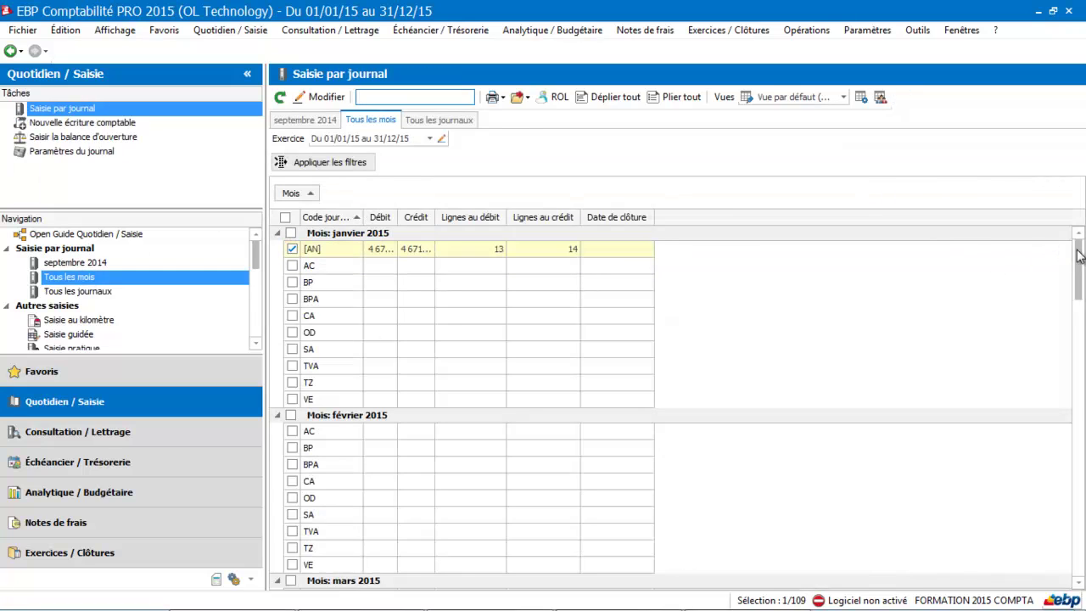
pyautogui.moveTo(1079, 257); pyautogui.dragTo(1079, 357)
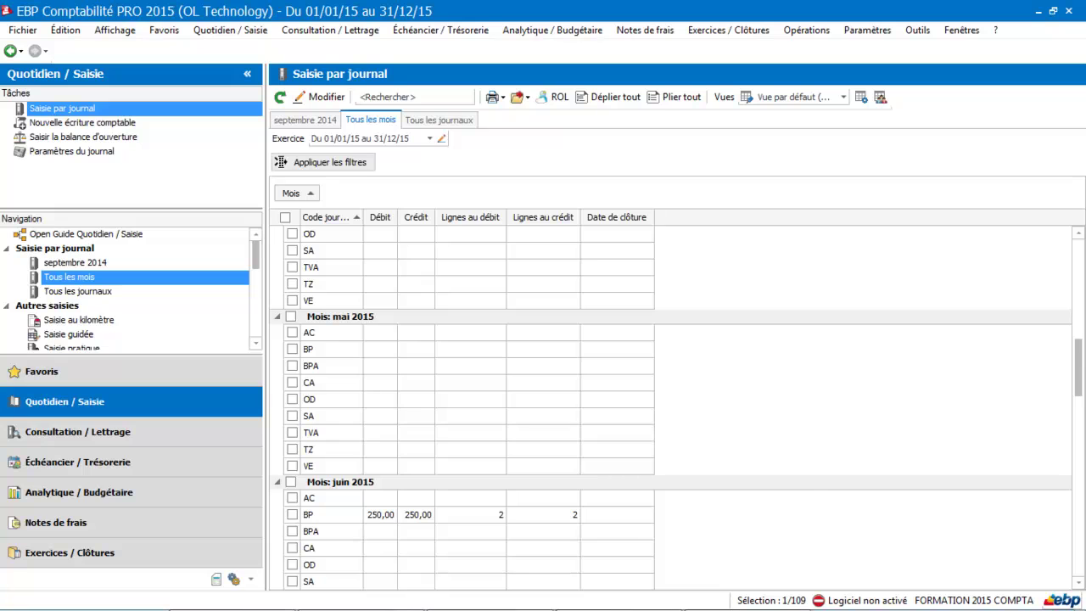
pyautogui.click(402, 514)
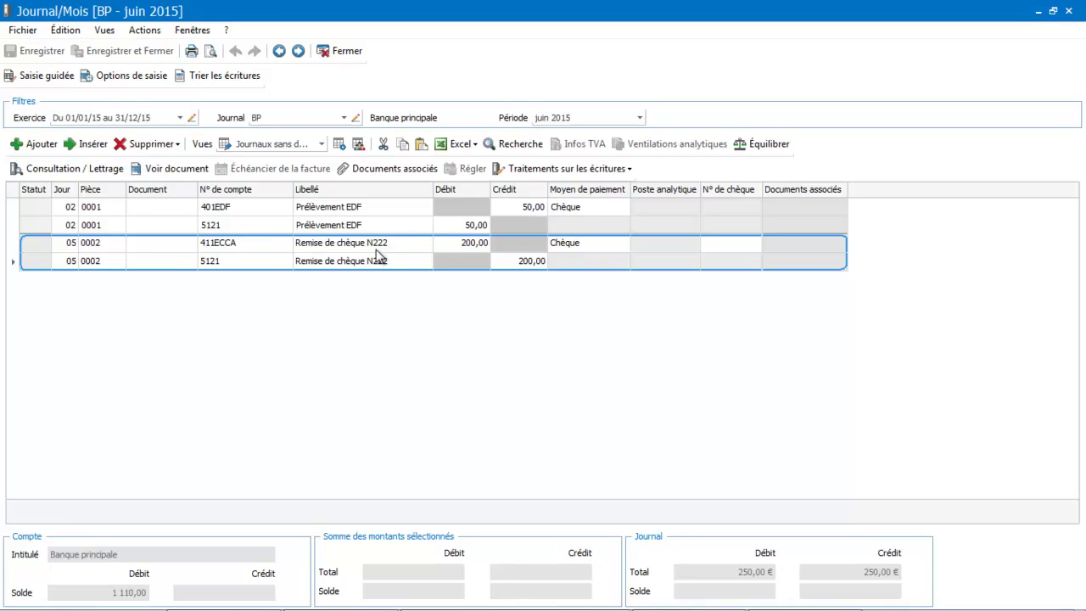
pyautogui.click(351, 55)
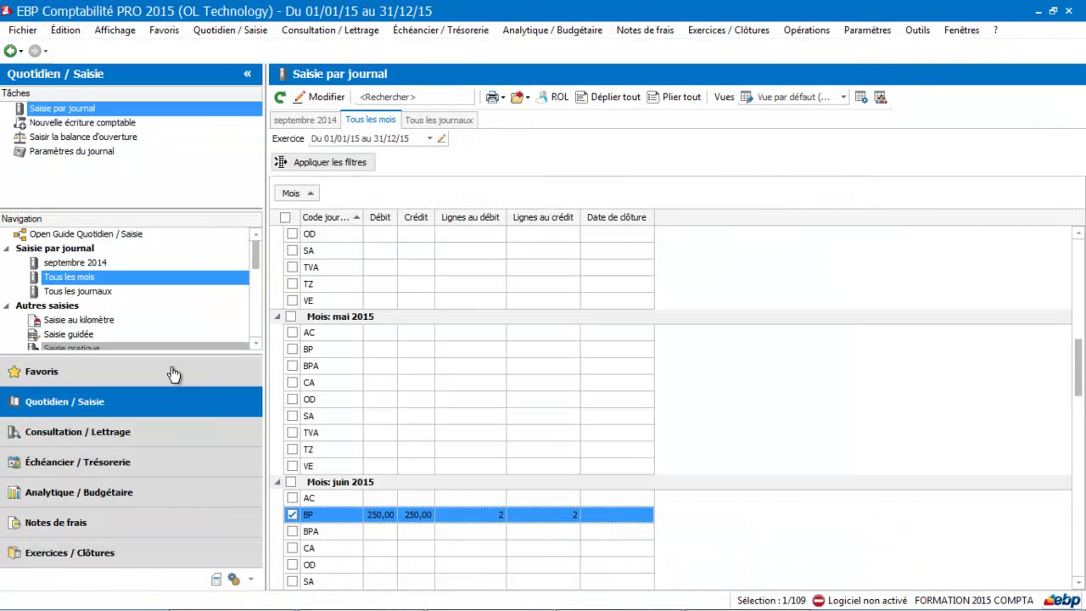
# - Open the bank reconciliation list and set its date range from 01/06/2015 to 30/06/2015
pyautogui.click(153, 461)
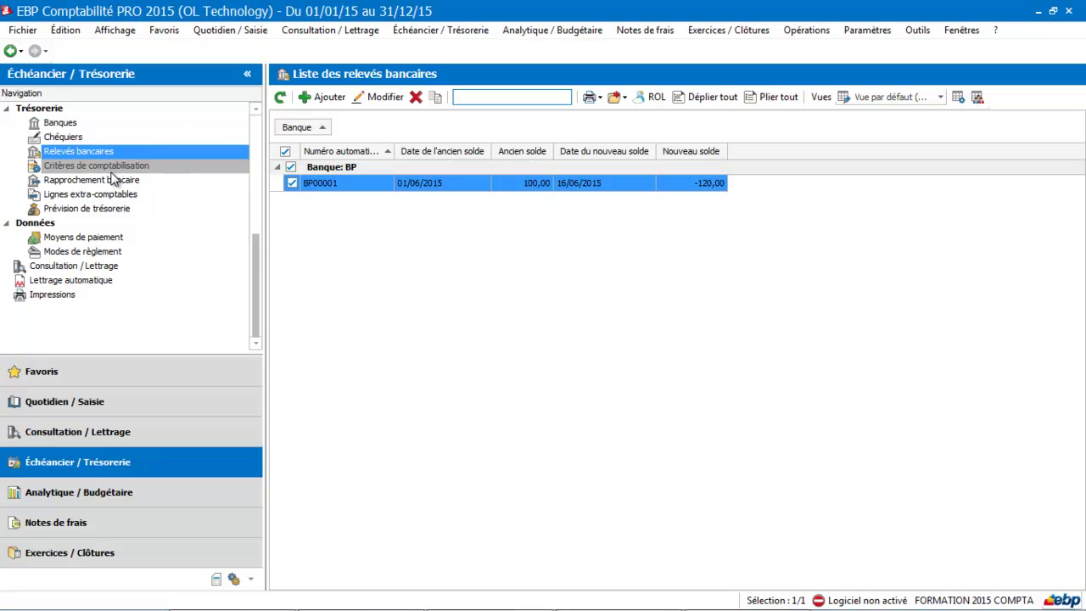
pyautogui.click(109, 181)
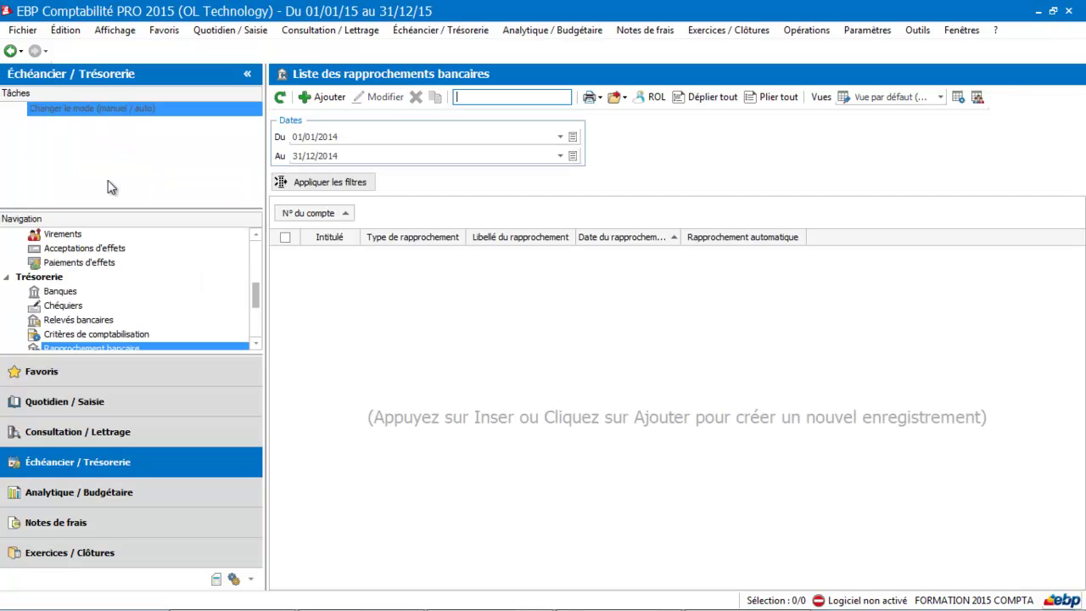
pyautogui.click(401, 134)
pyautogui.click(401, 134)
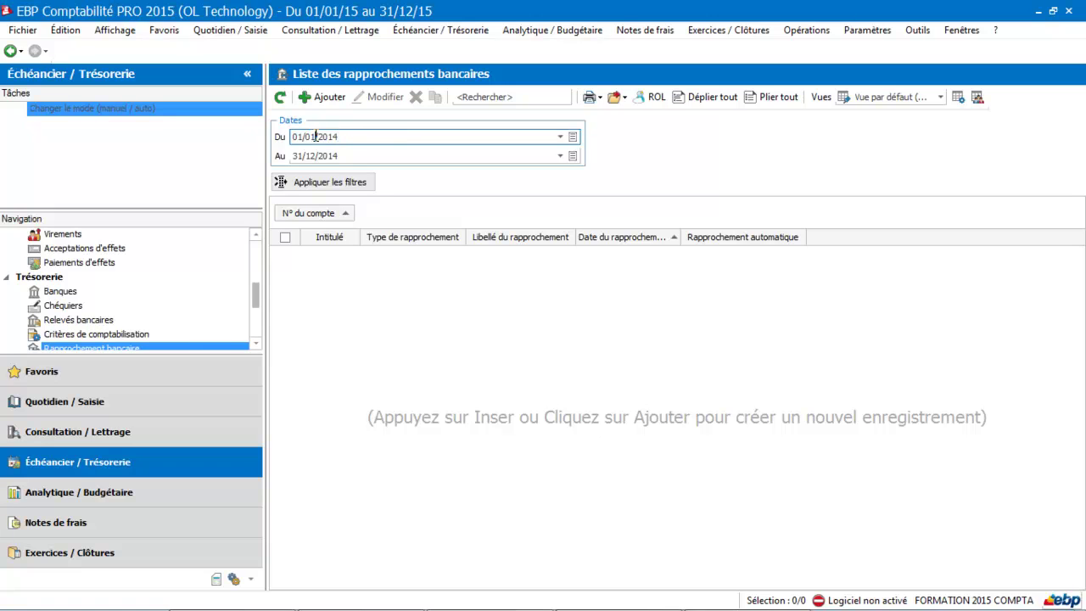
pyautogui.press('BackSpace')
pyautogui.write('6')
pyautogui.press('BackSpace')
pyautogui.write('5')
pyautogui.click(356, 153)
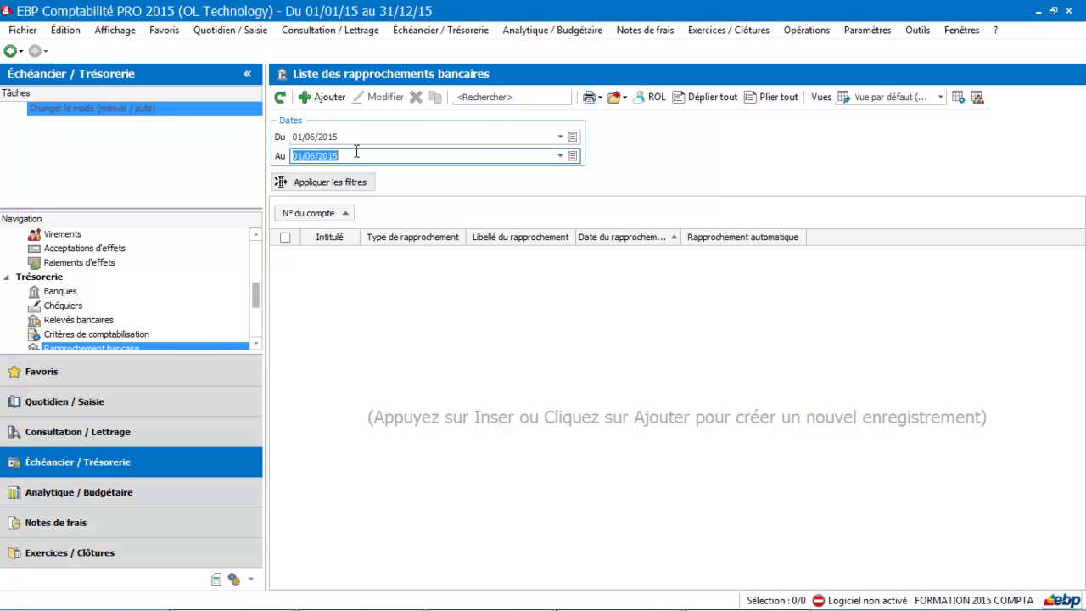
pyautogui.write('/06/2015')
pyautogui.press('Tab')
# - Create a bank reconciliation for account 5121 dated 30/06/2015 with the Automatique option enabled
pyautogui.click(339, 103)
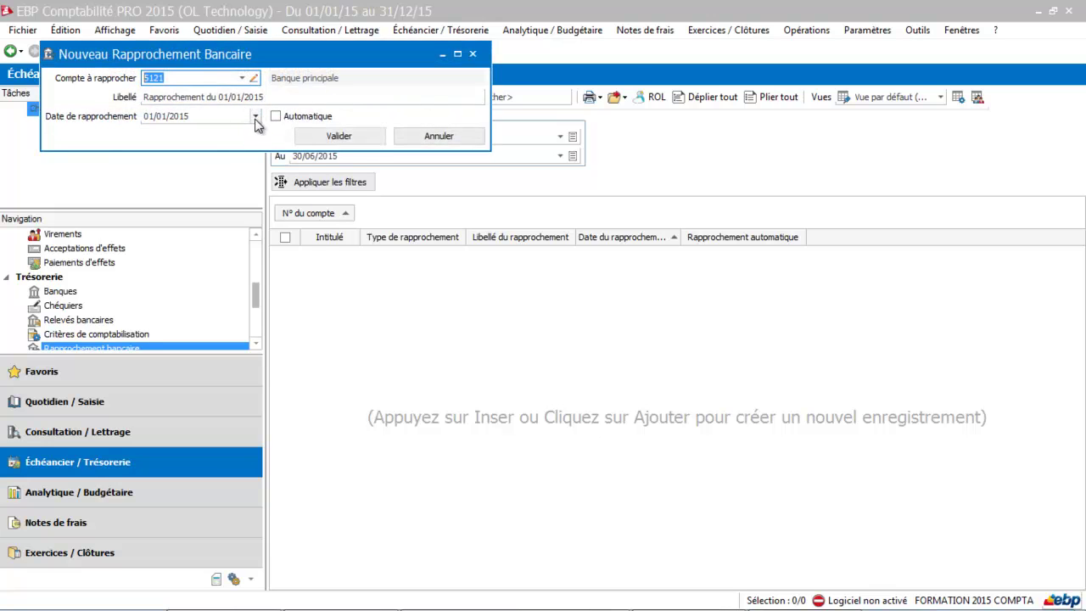
pyautogui.click(255, 116)
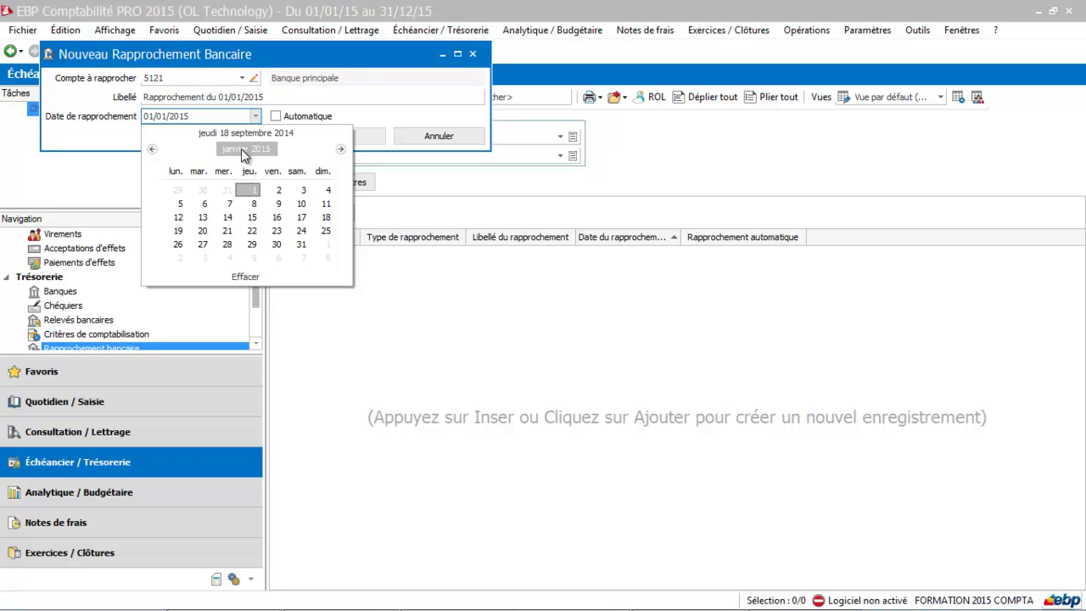
pyautogui.click(245, 150)
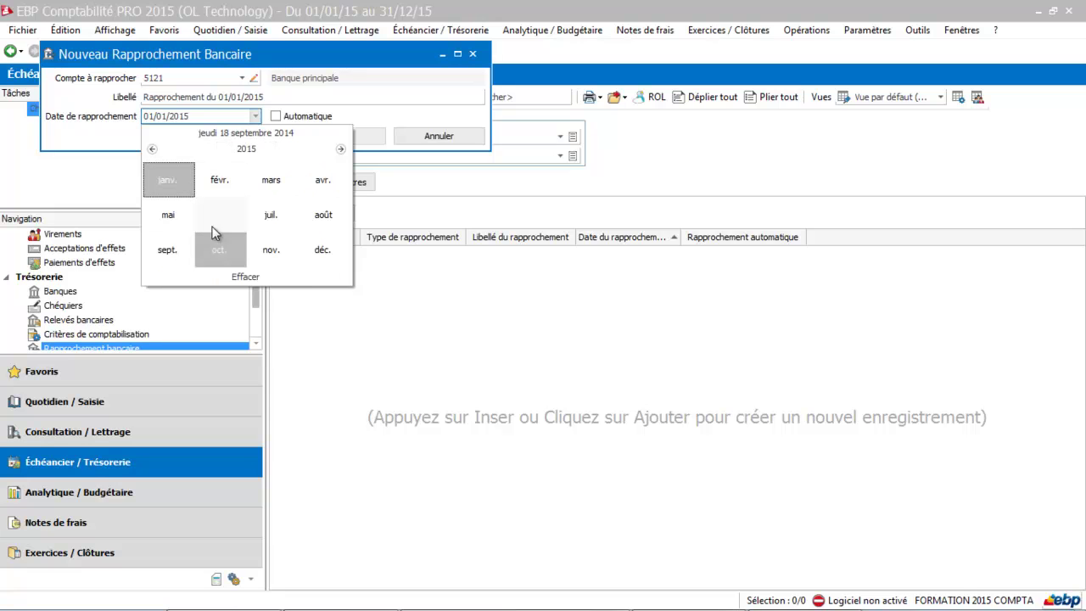
pyautogui.click(213, 219)
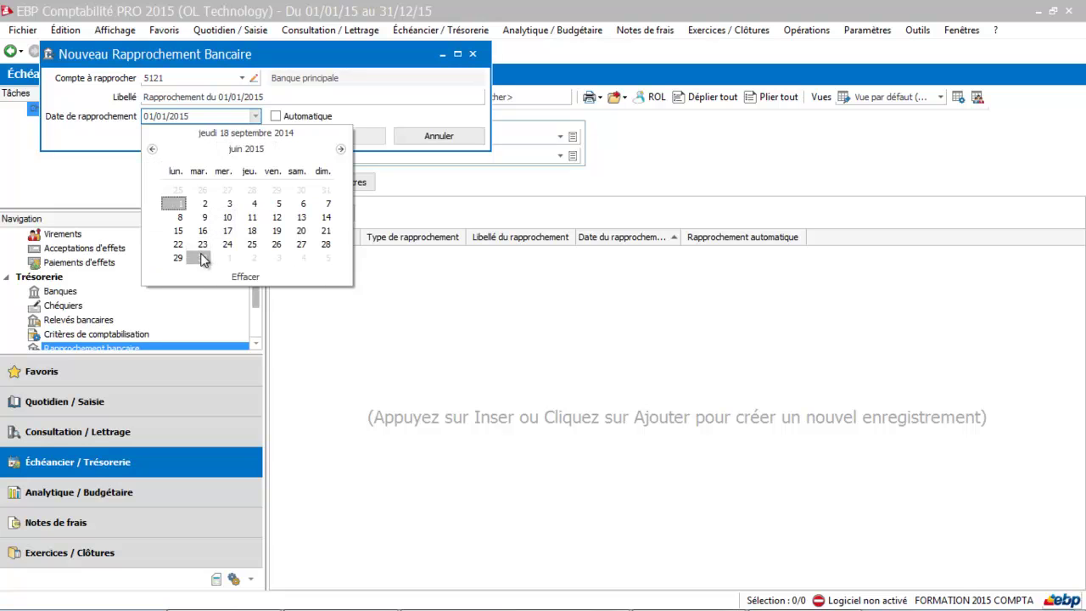
pyautogui.click(206, 257)
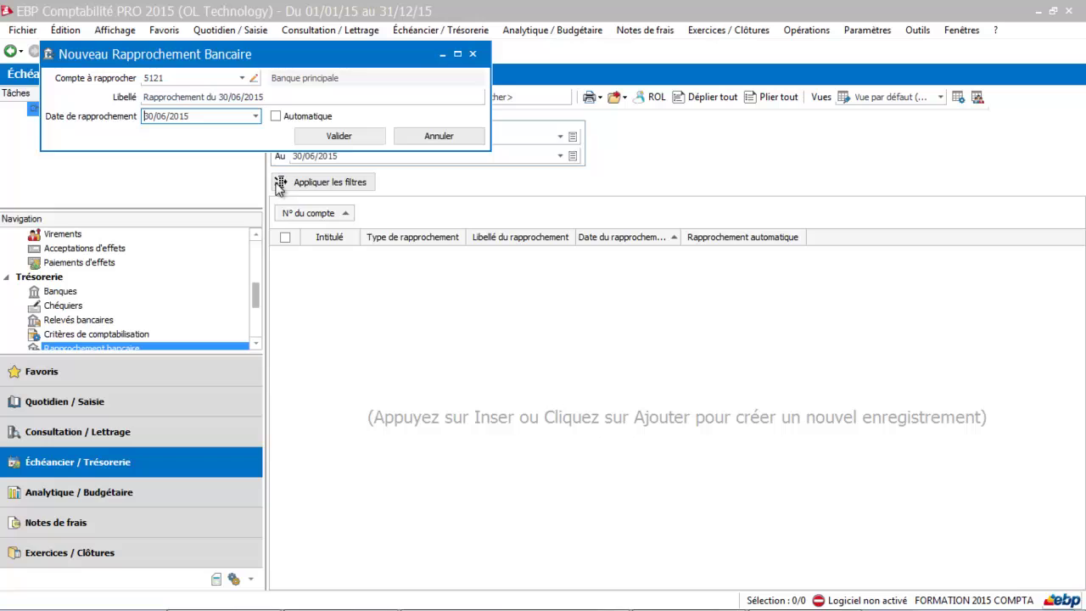
pyautogui.click(276, 118)
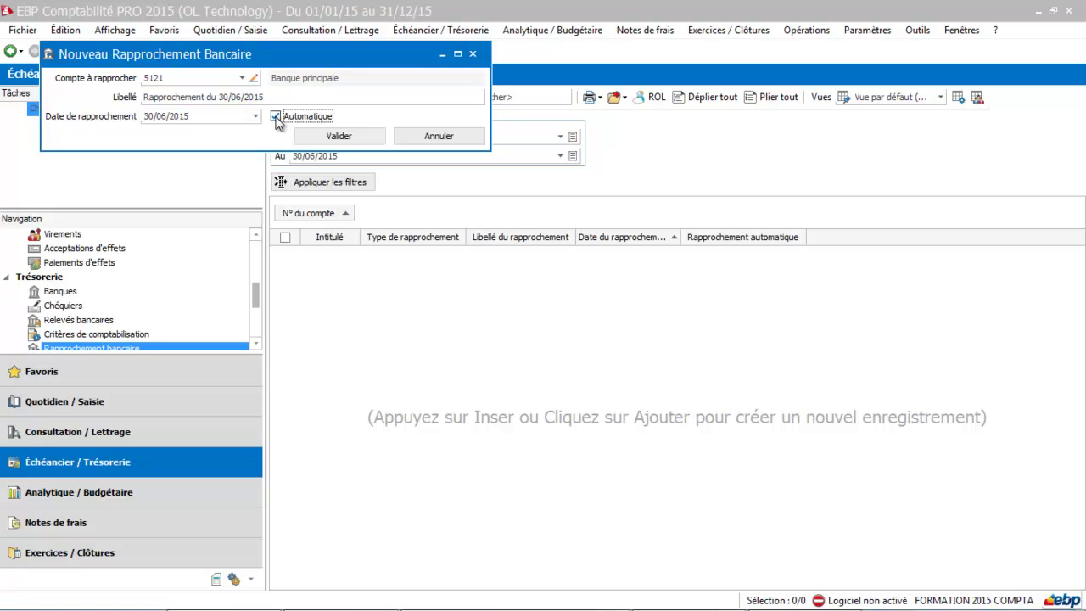
pyautogui.click(339, 137)
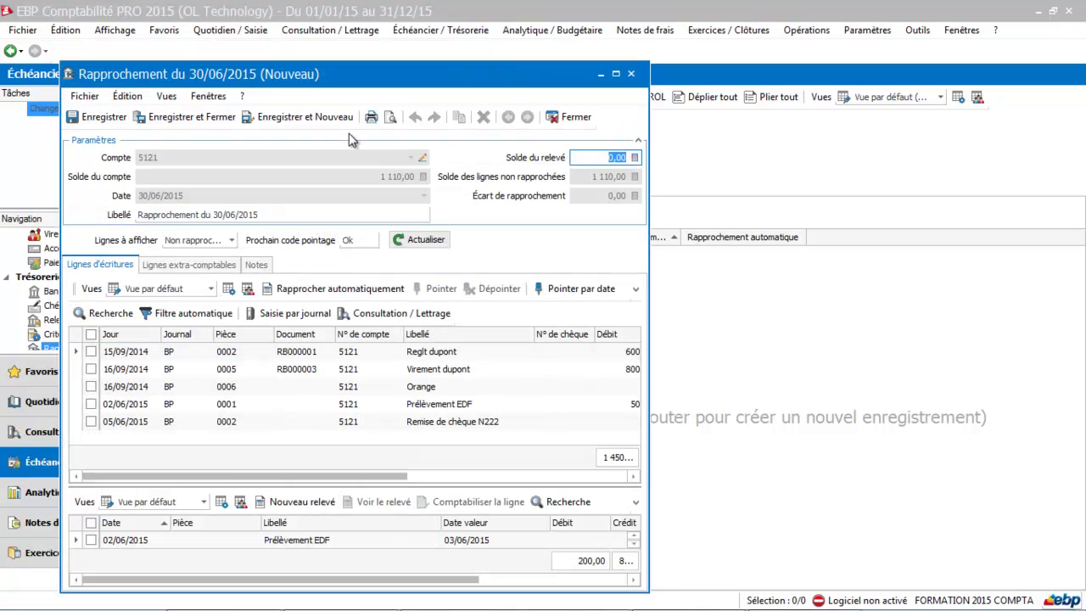
# - Maximize the reconciliation window and set the statement balance (Solde du relevé) to 100
pyautogui.click(615, 74)
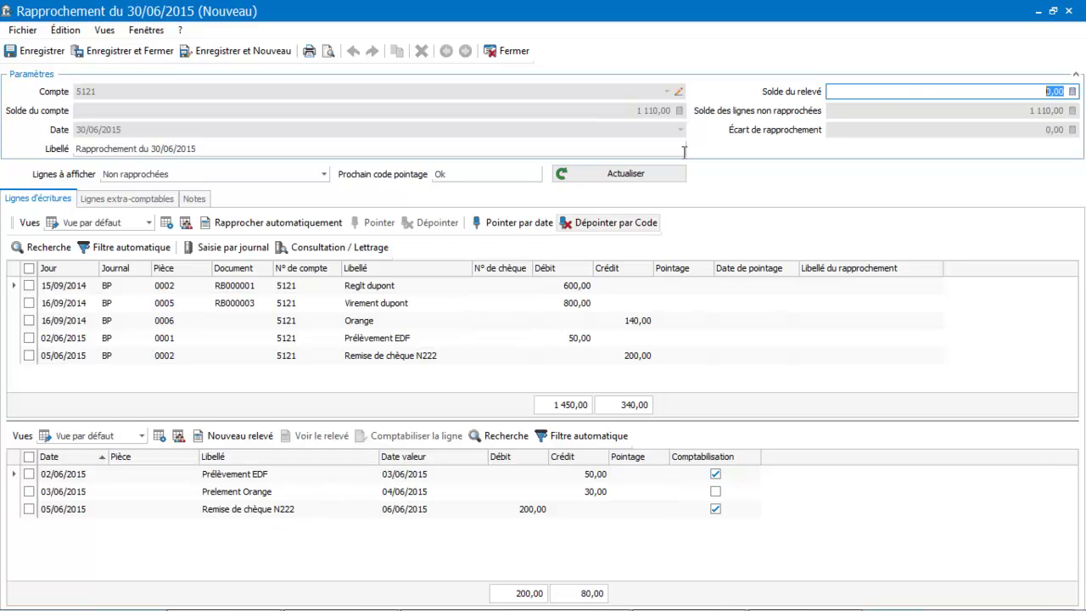
pyautogui.write('100')
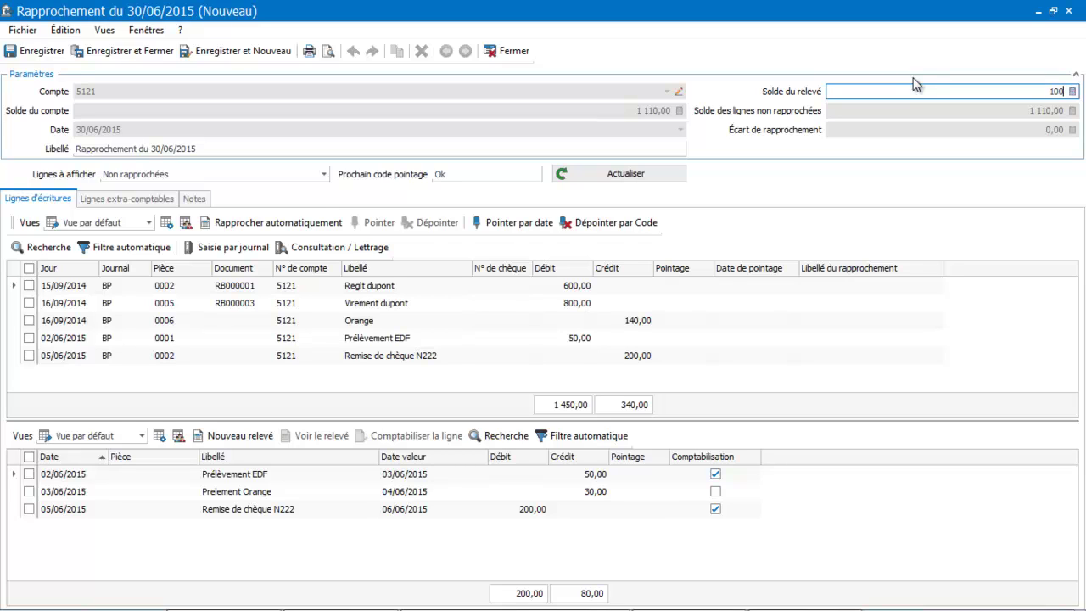
pyautogui.press('Tab')
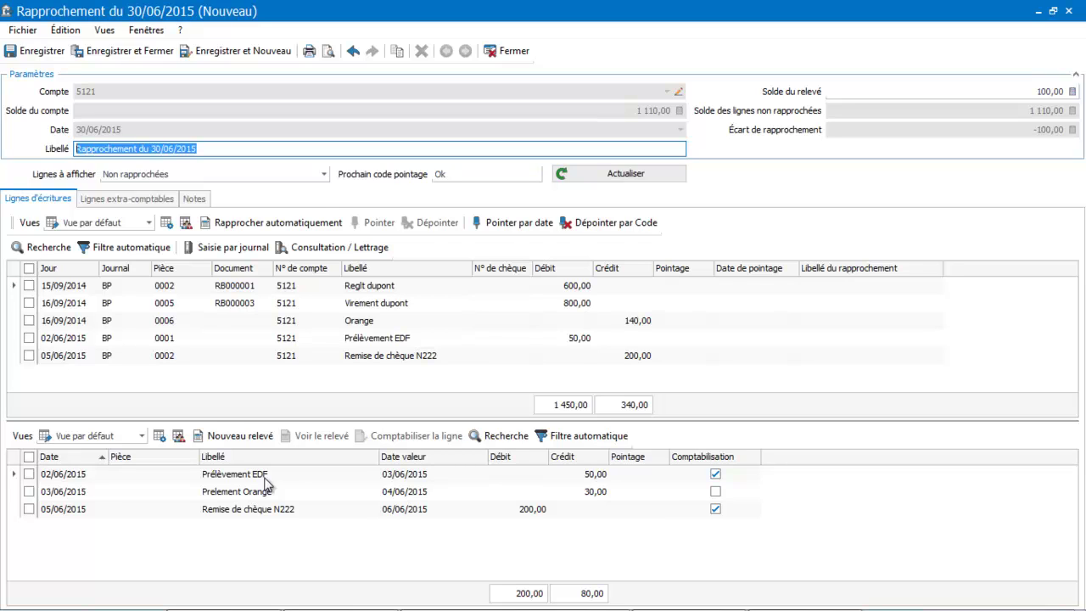
# - Reconcile the entries with the statement lines automatically, and set the lines to display to Toutes
pyautogui.click(281, 222)
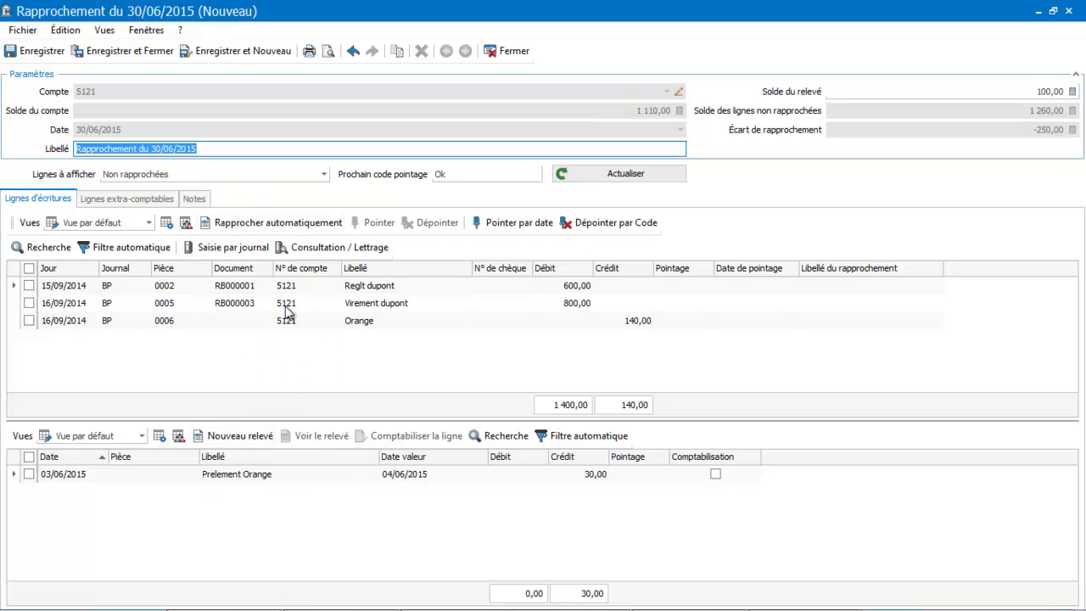
pyautogui.click(286, 173)
pyautogui.click(284, 189)
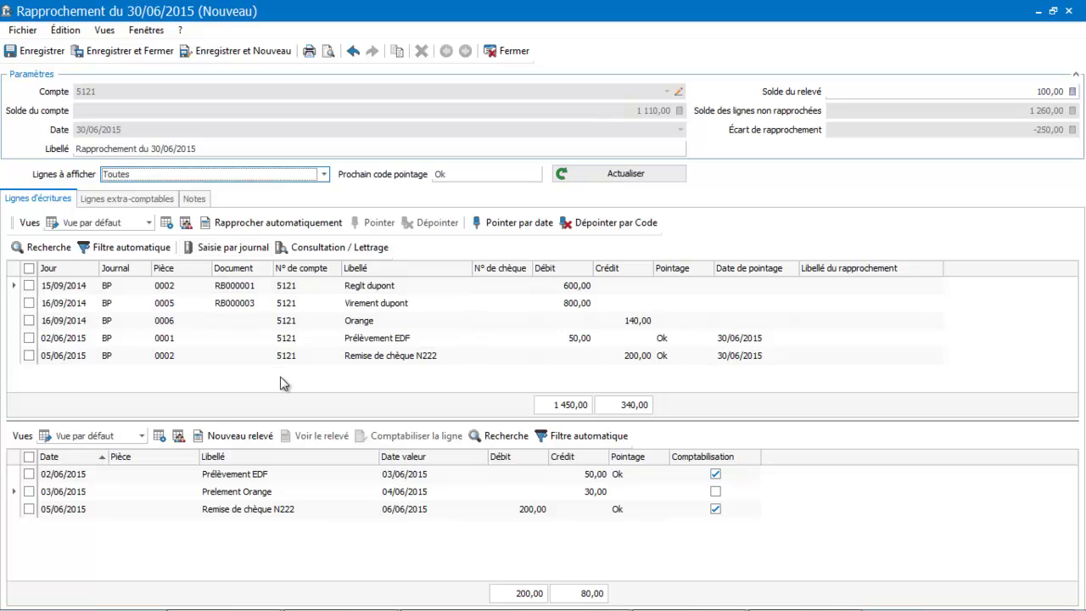
# - Save the reconciliation and preview its report at an enlarged scale, closing both the preview and the reconciliation
pyautogui.click(328, 52)
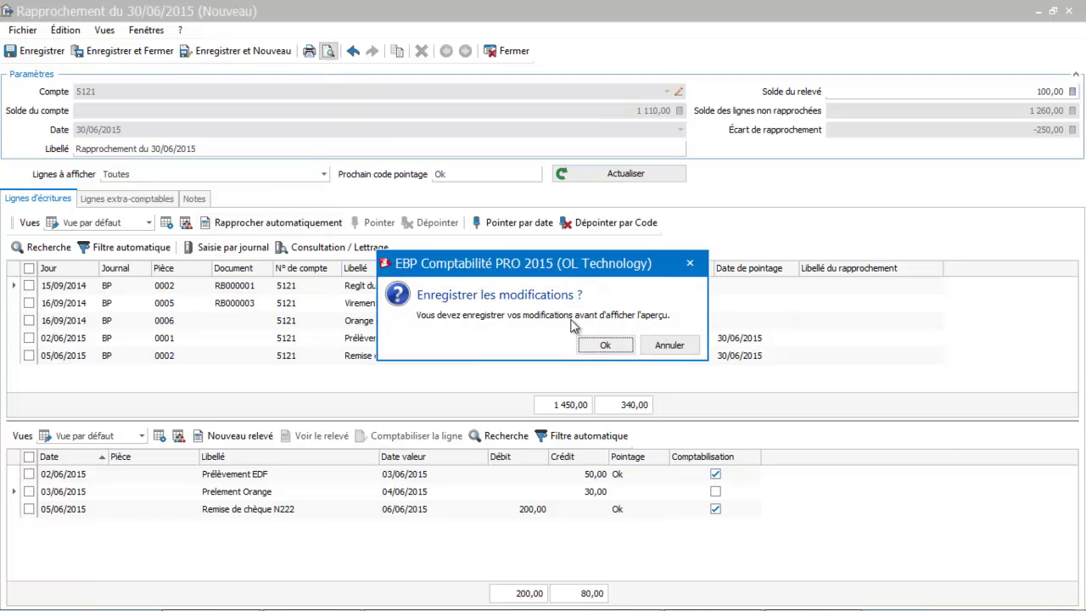
pyautogui.click(601, 342)
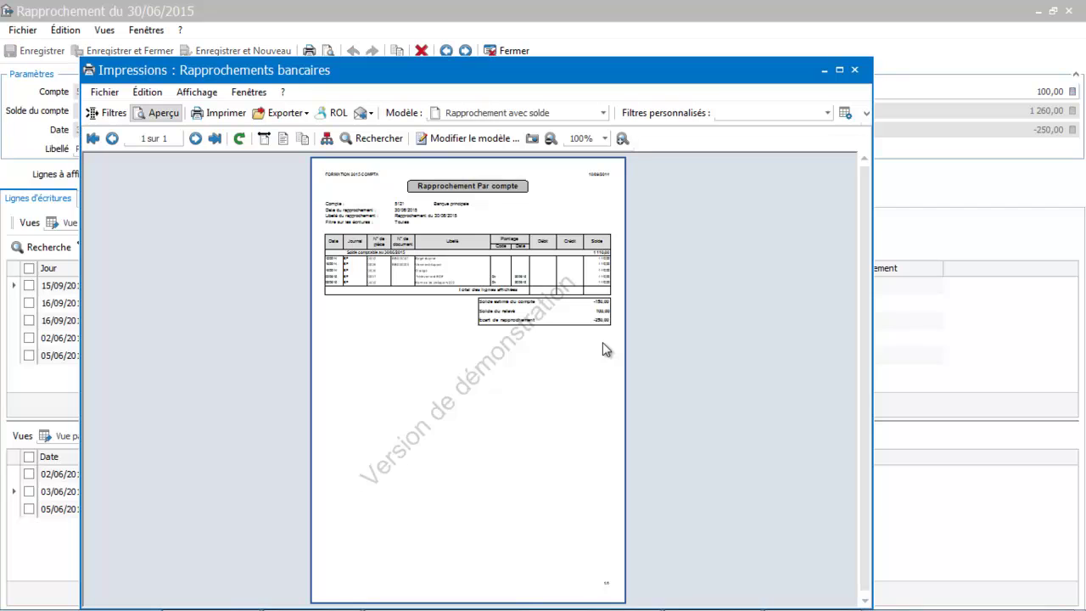
pyautogui.click(623, 139)
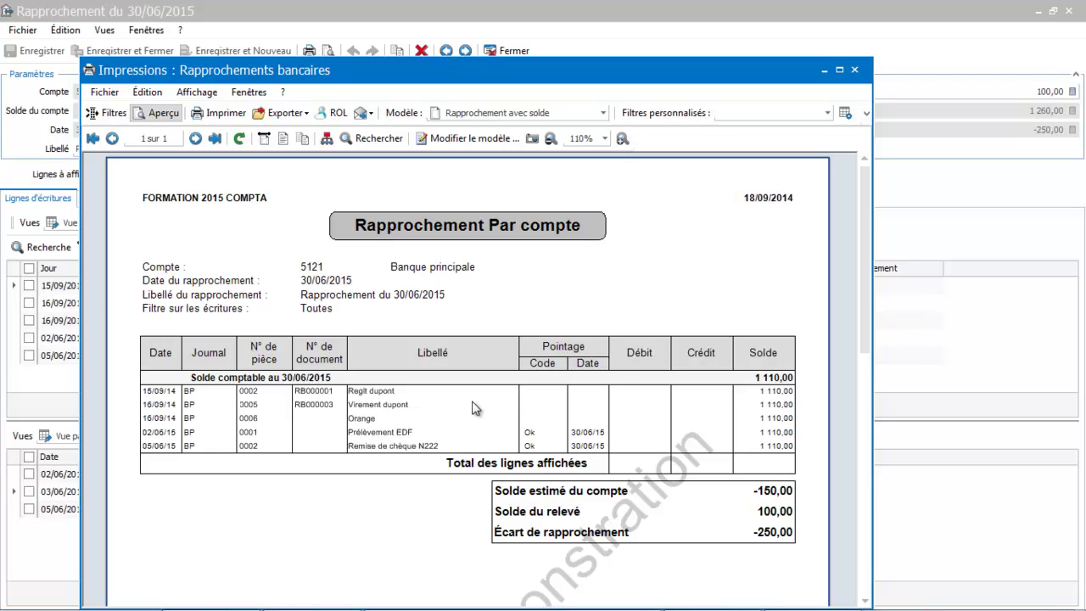
pyautogui.click(855, 70)
pyautogui.click(513, 51)
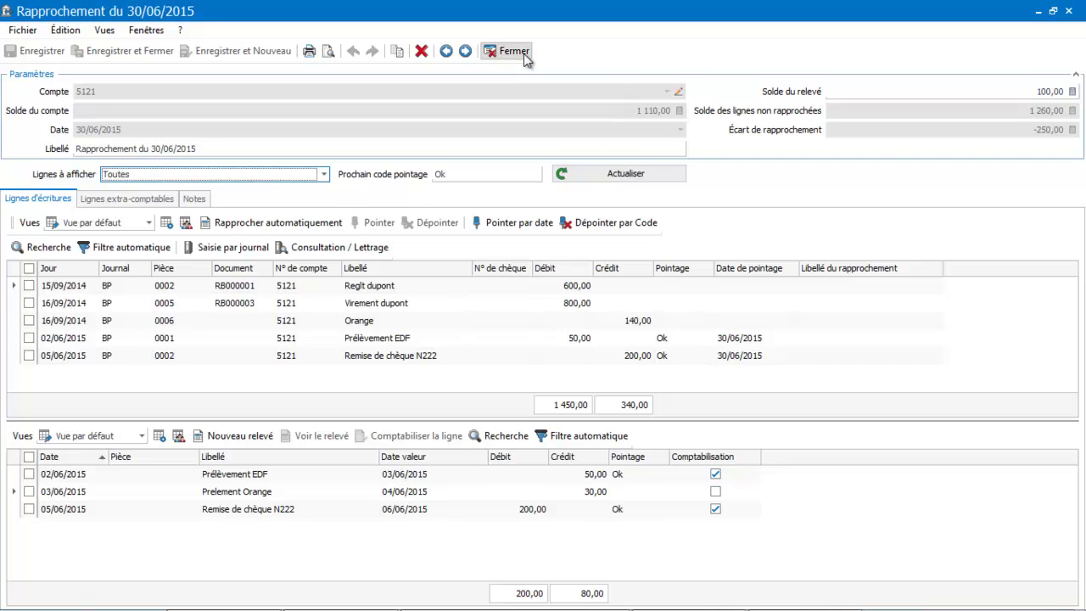